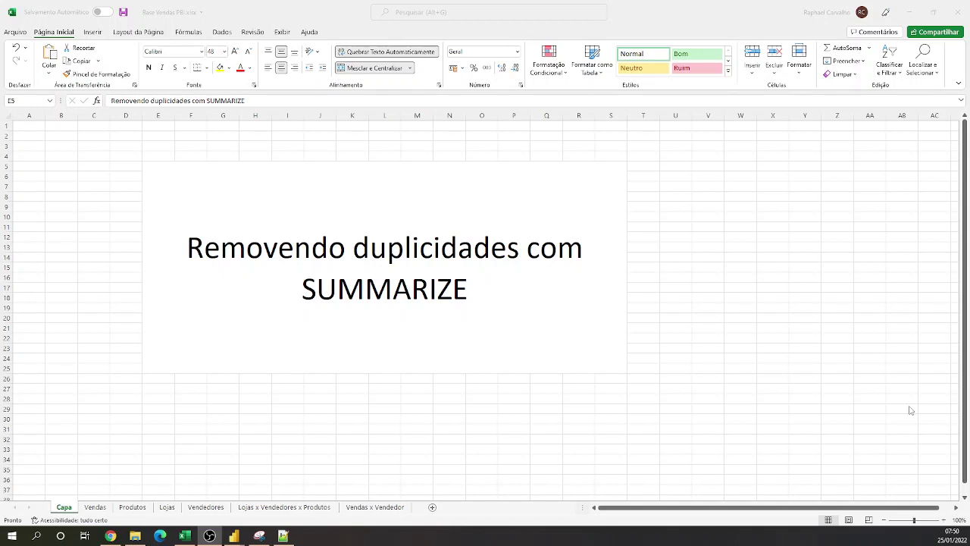
- Review the Vendas, Produtos, Lojas, Vendedores, Lojas x Vendedores x Produtos and Vendas x Vendedor sheets
{"action": "left_click", "coordinate": [95, 508]}
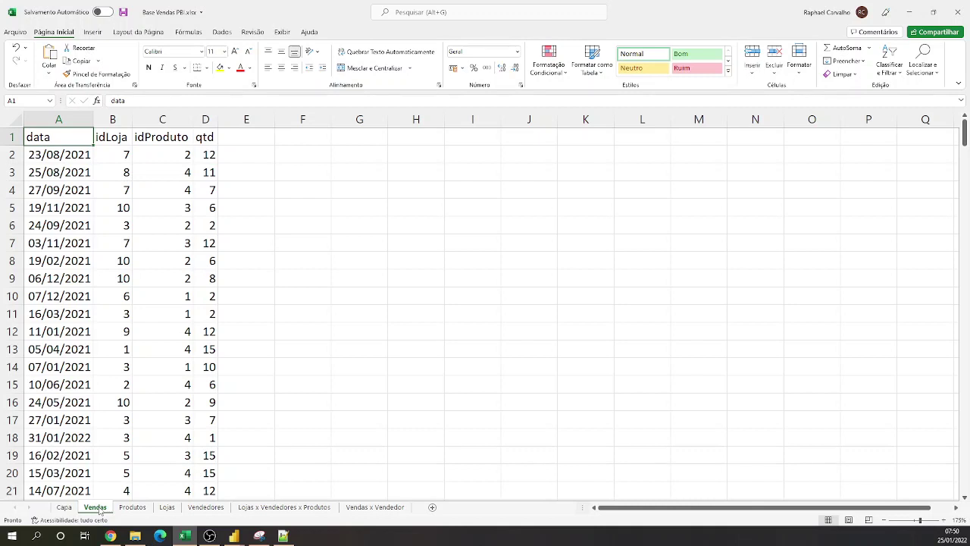
{"action": "left_click", "coordinate": [139, 513]}
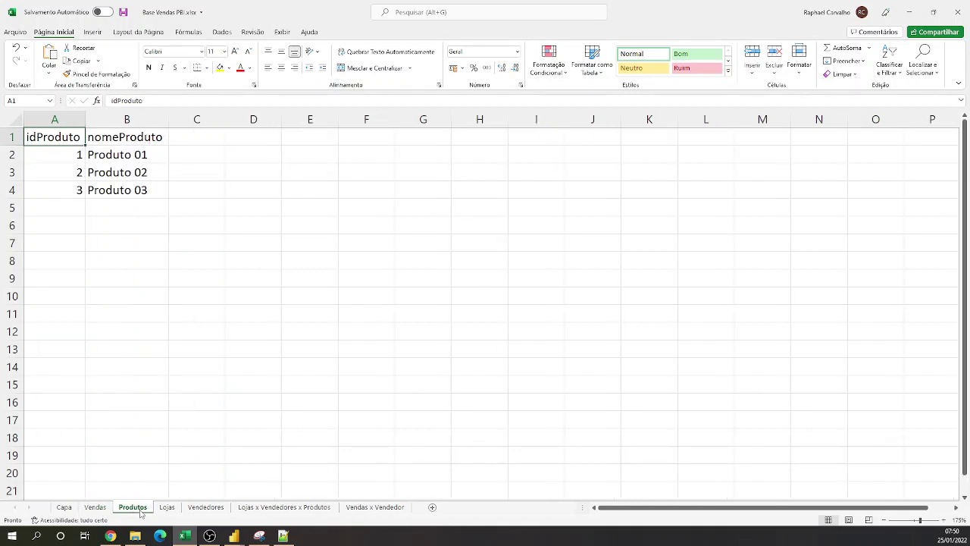
{"action": "left_click", "coordinate": [164, 514]}
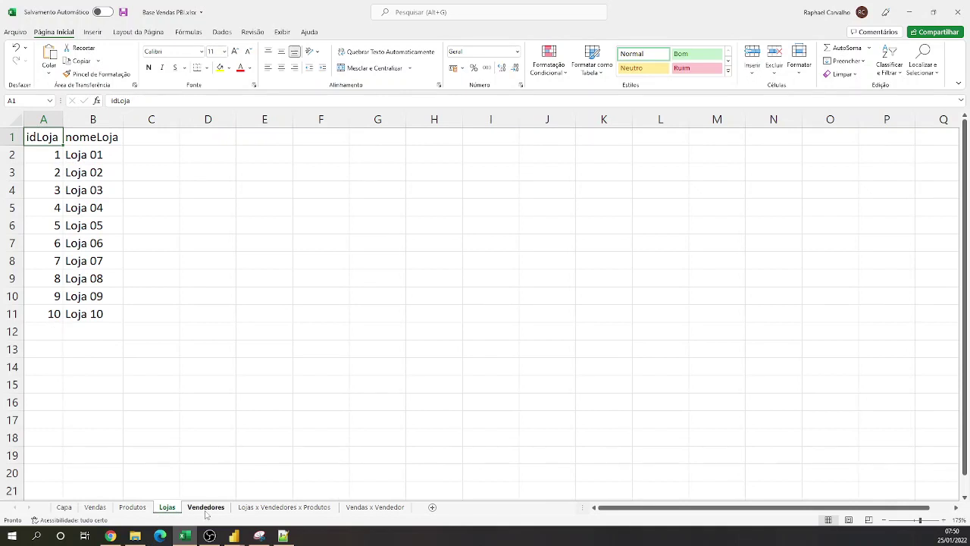
{"action": "left_click", "coordinate": [206, 510]}
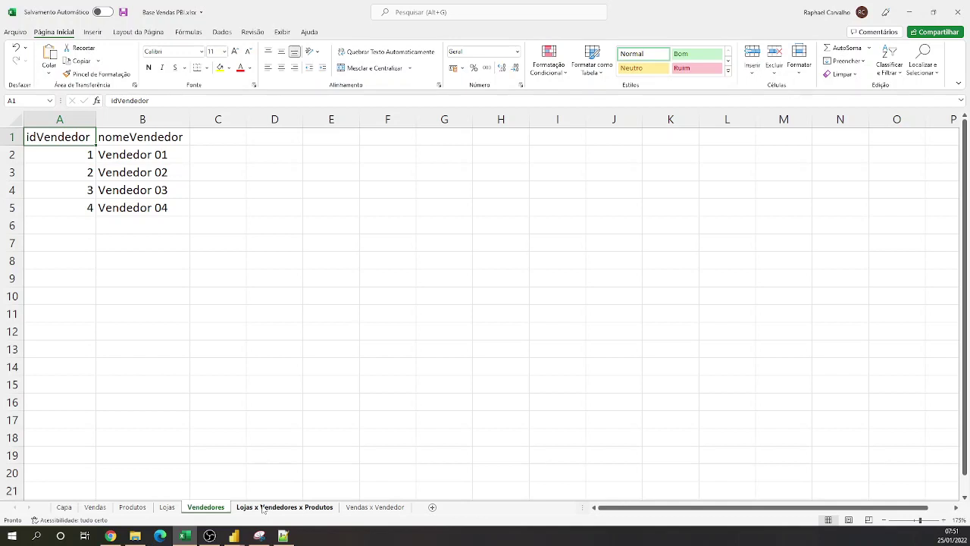
{"action": "left_click", "coordinate": [263, 507]}
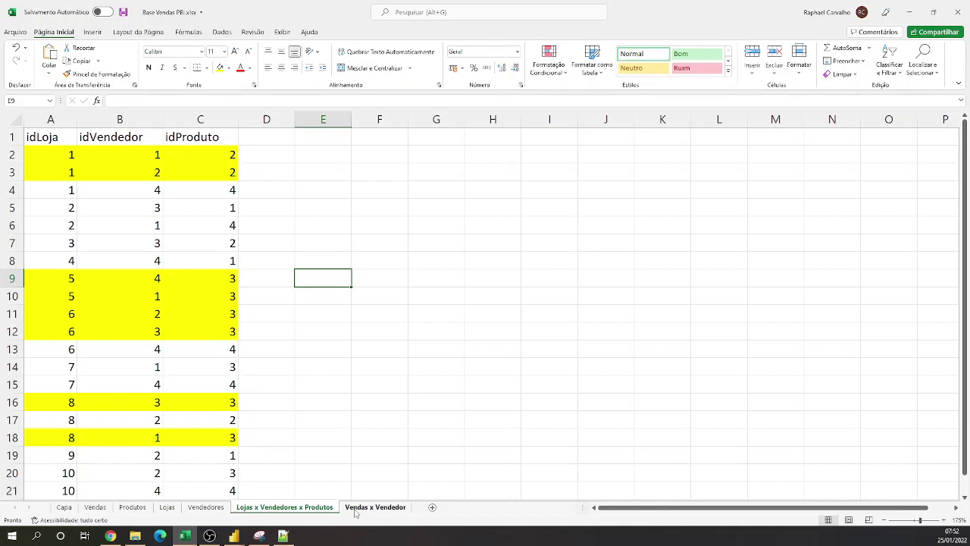
{"action": "left_click", "coordinate": [355, 508]}
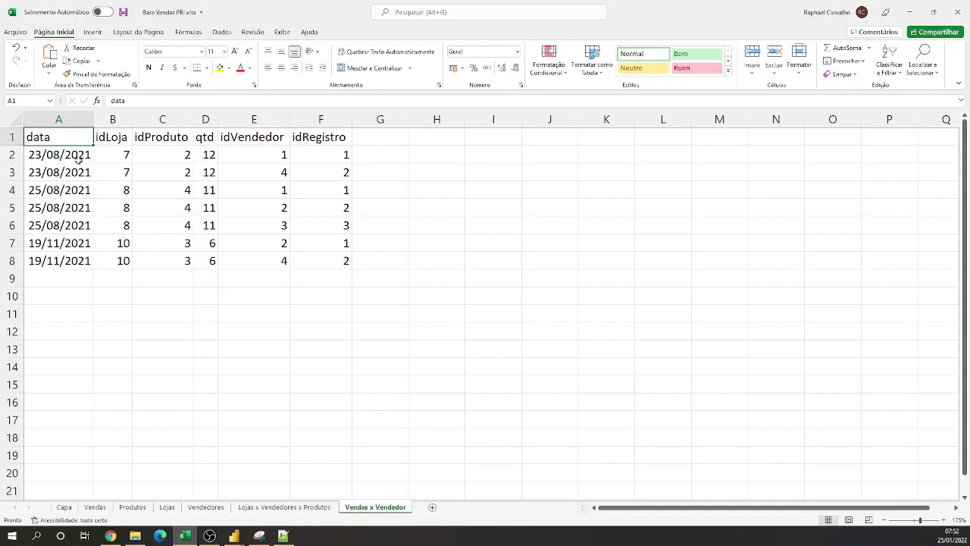
- Compare the two 23/08/2021 sales rows for store 7 by selecting their sale data, idRegistro values and each full record
{"action": "left_click_drag", "start_coordinate": [78, 154], "coordinate": [275, 171]}
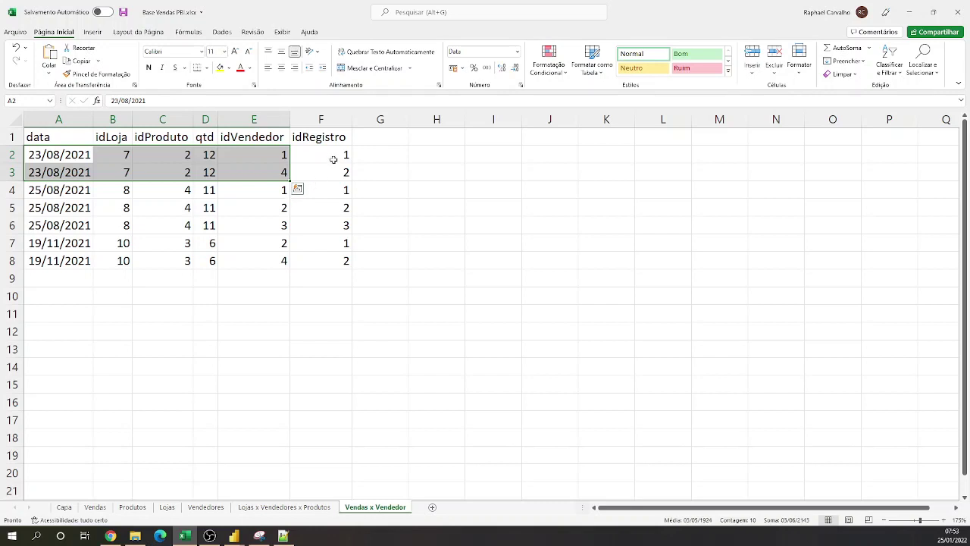
{"action": "left_click_drag", "start_coordinate": [331, 156], "coordinate": [334, 170]}
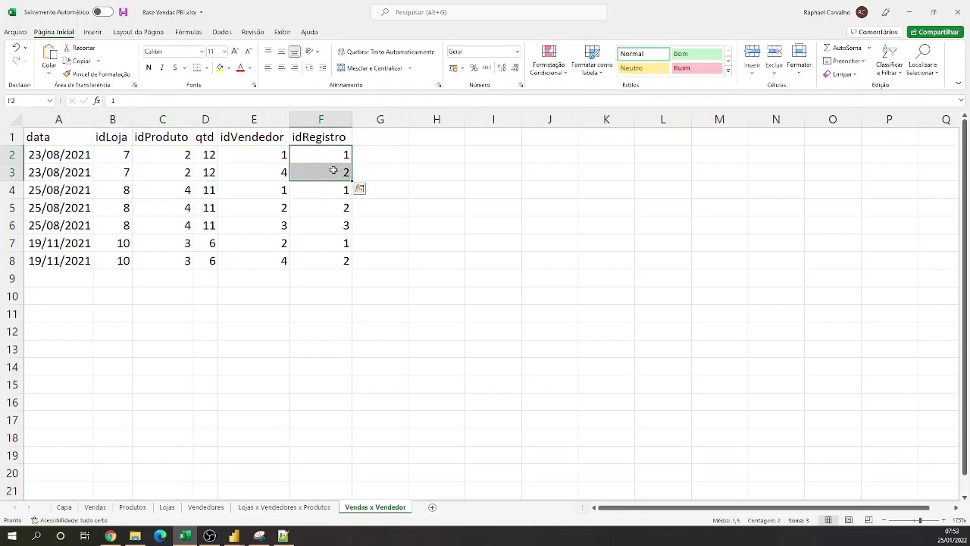
{"action": "left_click_drag", "start_coordinate": [74, 156], "coordinate": [329, 156]}
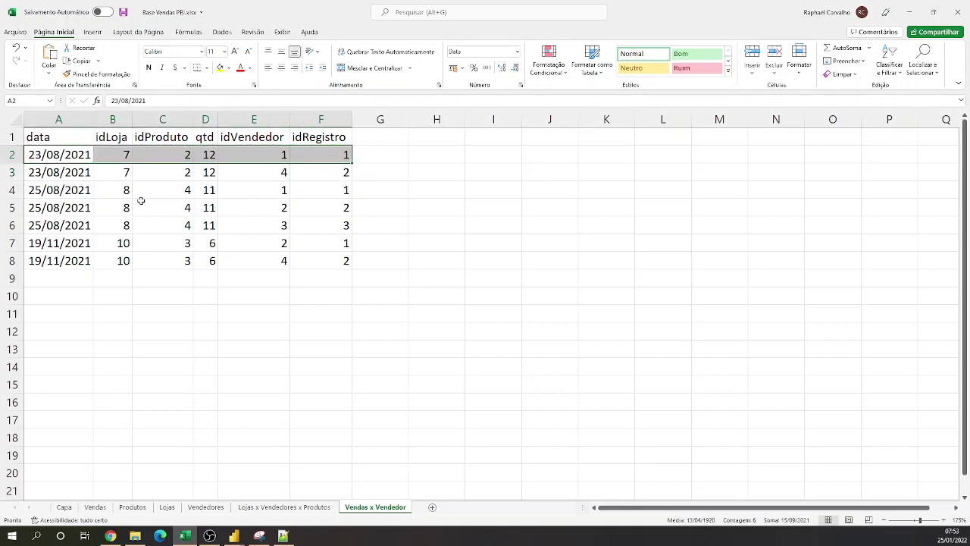
{"action": "left_click_drag", "start_coordinate": [78, 173], "coordinate": [300, 165]}
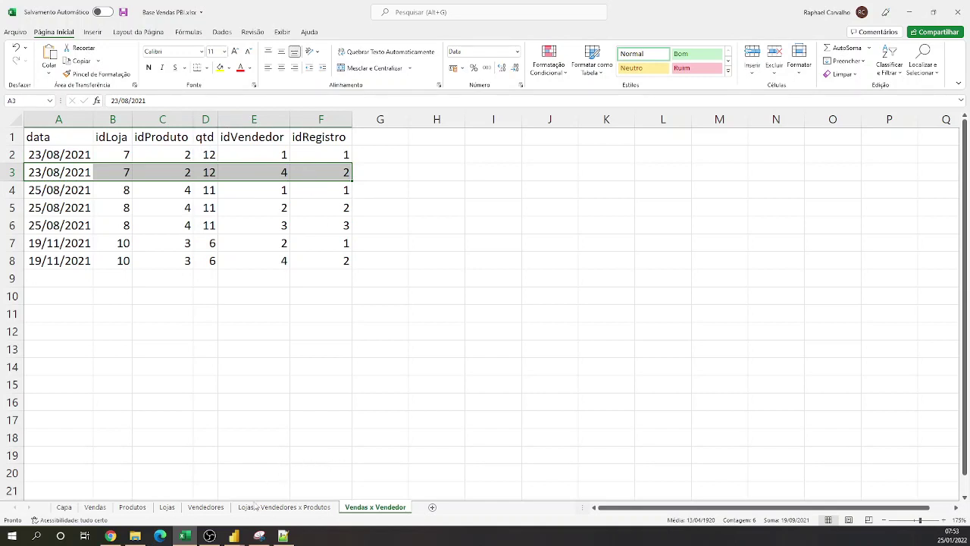
- Switch to the Vendas x Vendedor report in Power BI Desktop and examine its table relationships and its quantity charts by seller and store
{"action": "mouse_move", "coordinate": [233, 536]}
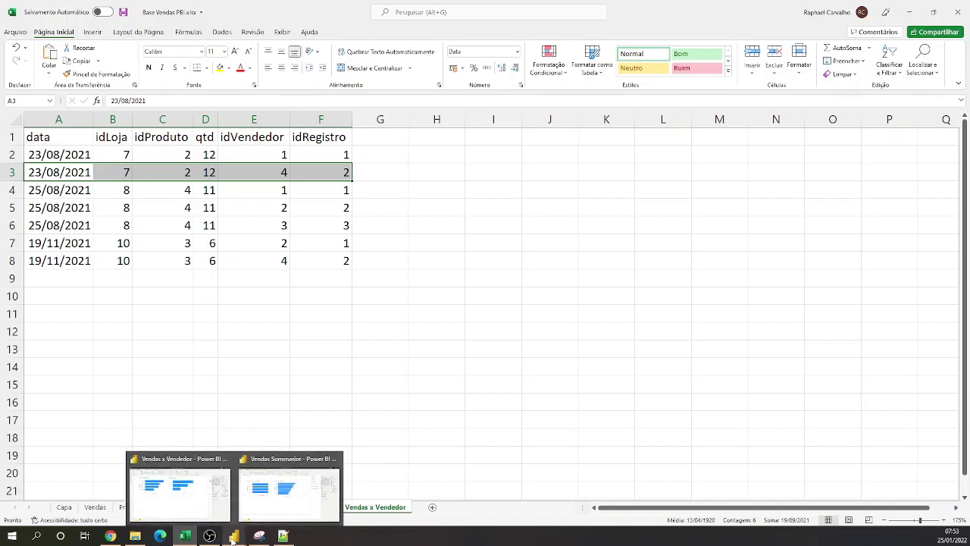
{"action": "left_click", "coordinate": [194, 513]}
{"action": "left_click", "coordinate": [10, 133]}
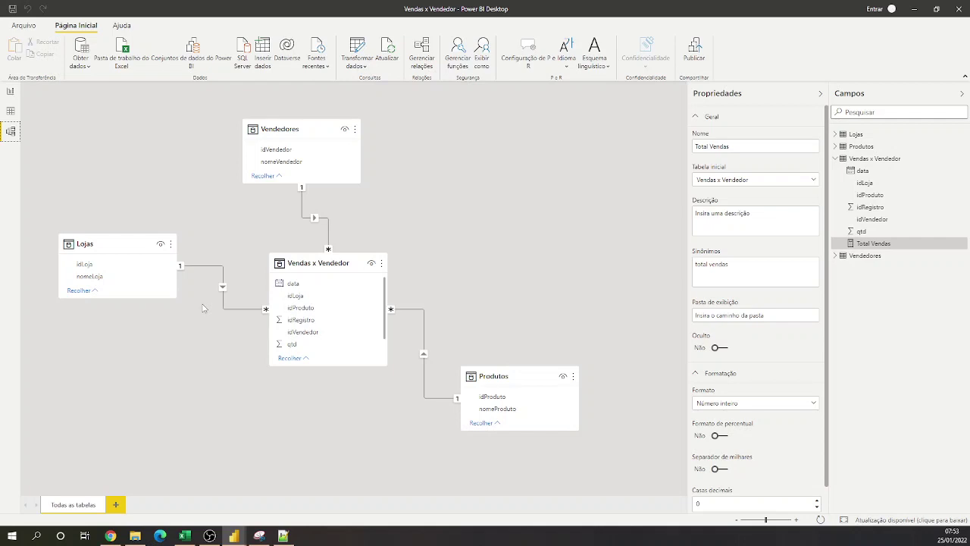
{"action": "left_click", "coordinate": [10, 91]}
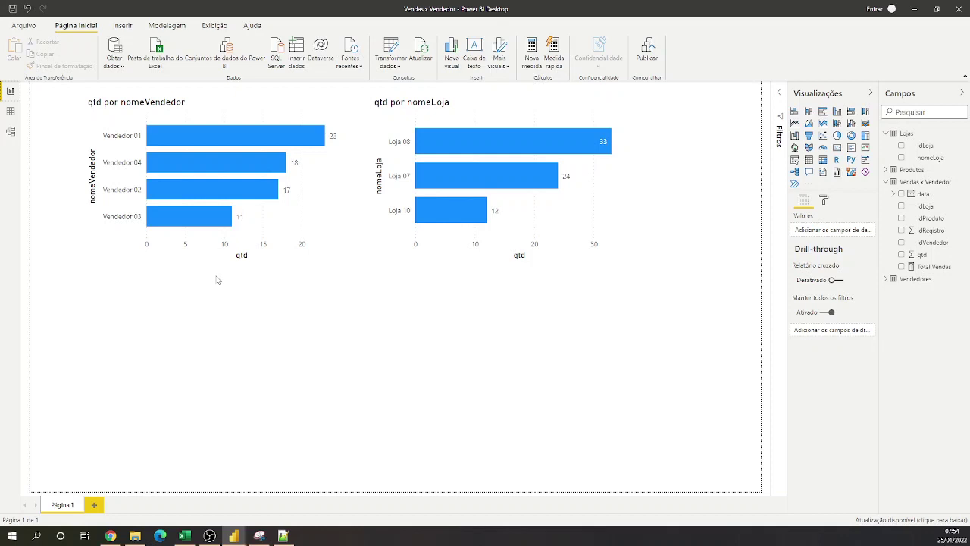
{"action": "mouse_move", "coordinate": [552, 183]}
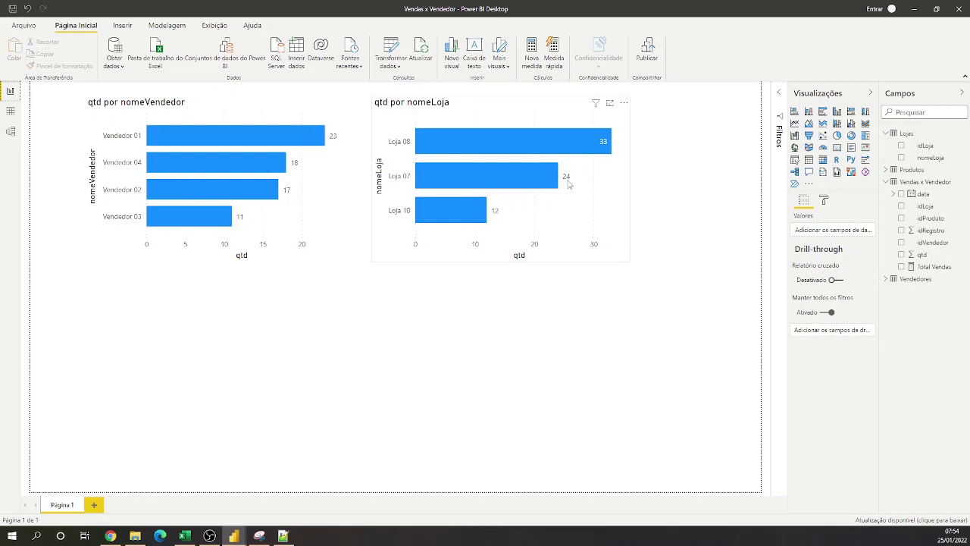
- Open the Total Vendas measure's formula and declare a variable named _vendedorFiltrado above the Sum expression
{"action": "left_click", "coordinate": [937, 267]}
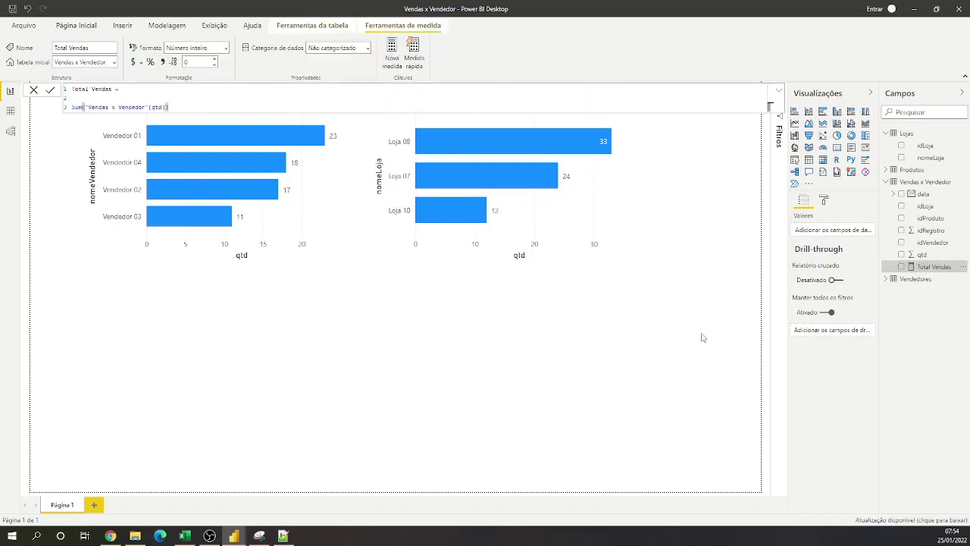
{"action": "scroll", "coordinate": [191, 97], "scroll_direction": "up", "scroll_amount": 5}
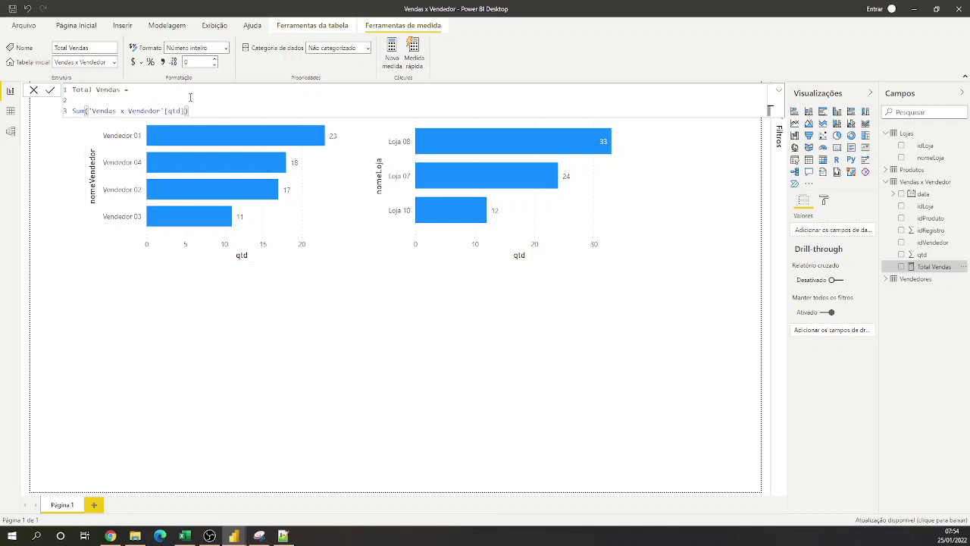
{"action": "scroll", "coordinate": [256, 119], "scroll_direction": "up", "scroll_amount": 1}
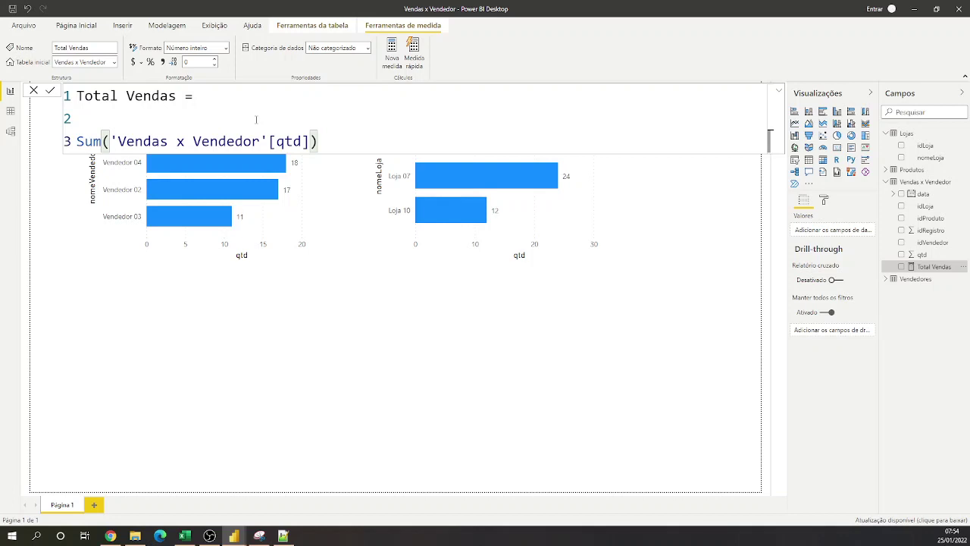
{"action": "left_click", "coordinate": [260, 98]}
{"action": "key", "text": "shift+Return"}
{"action": "key", "text": "shift+Return"}
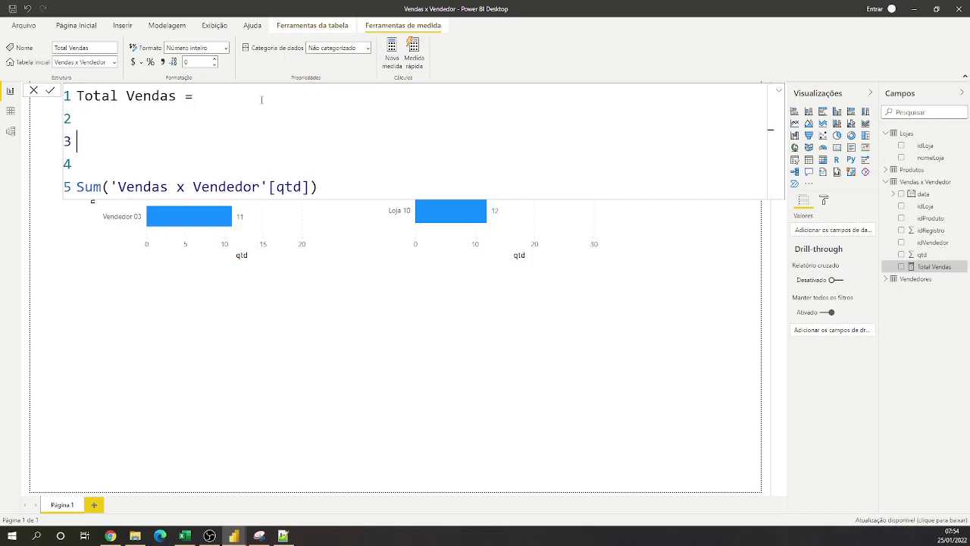
{"action": "type", "text": "VAR _ve"}
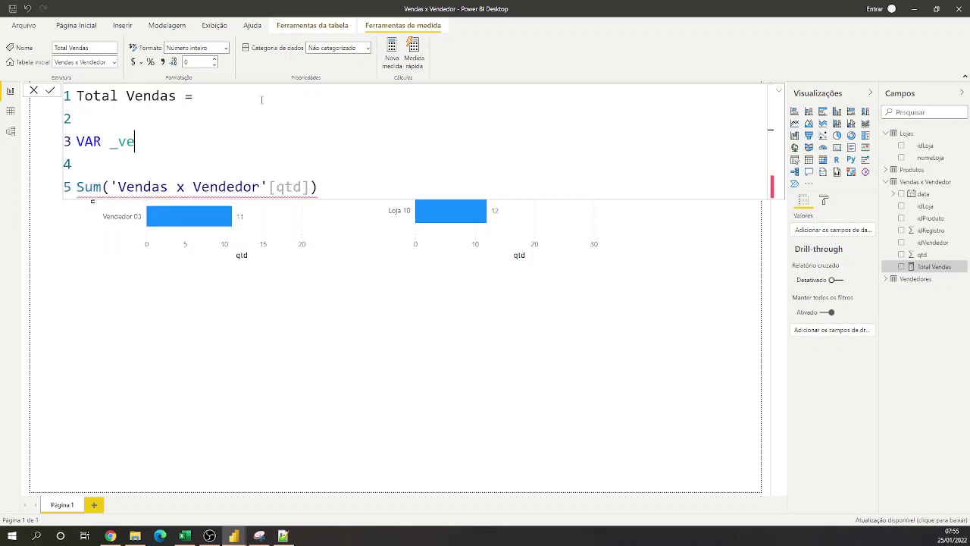
{"action": "type", "text": "ndedorFil"}
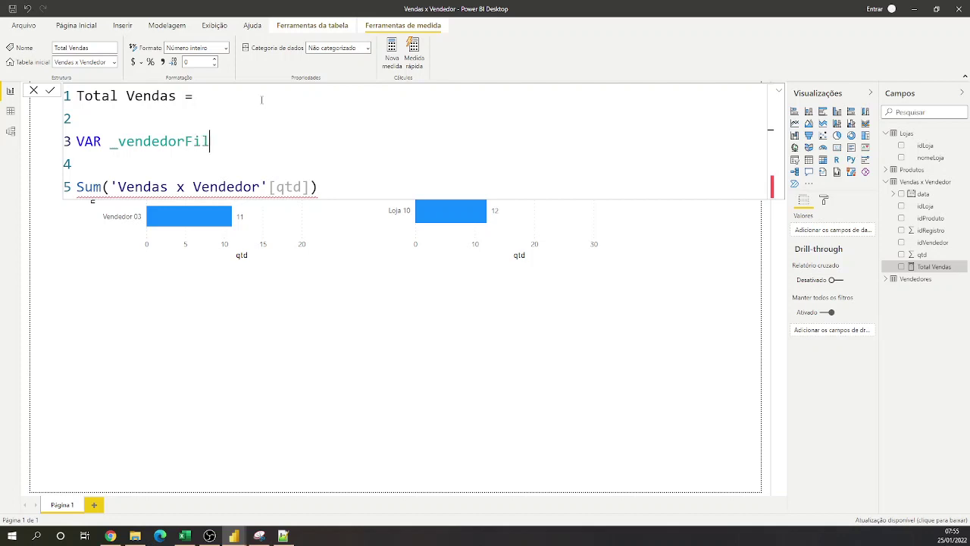
{"action": "type", "text": "trado = "}
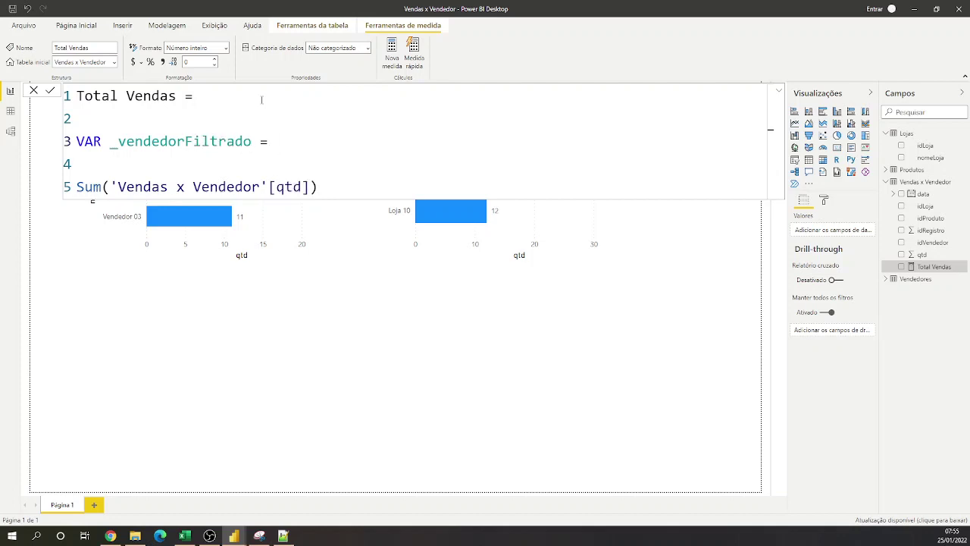
- Assign ISFILTERED(Vendedores[nomeVendedor]) to the _vendedorFiltrado variable
{"action": "type", "text": "IsFilter"}
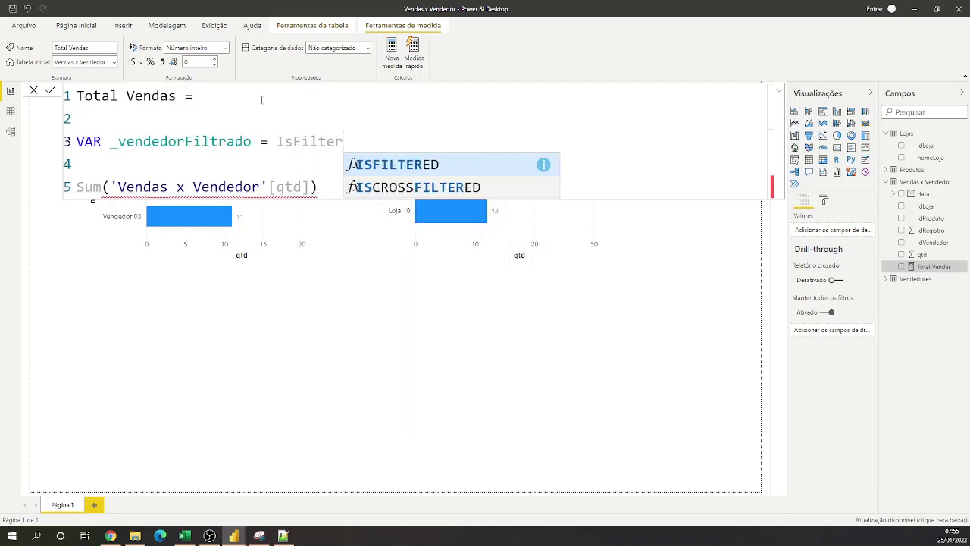
{"action": "key", "text": "Tab"}
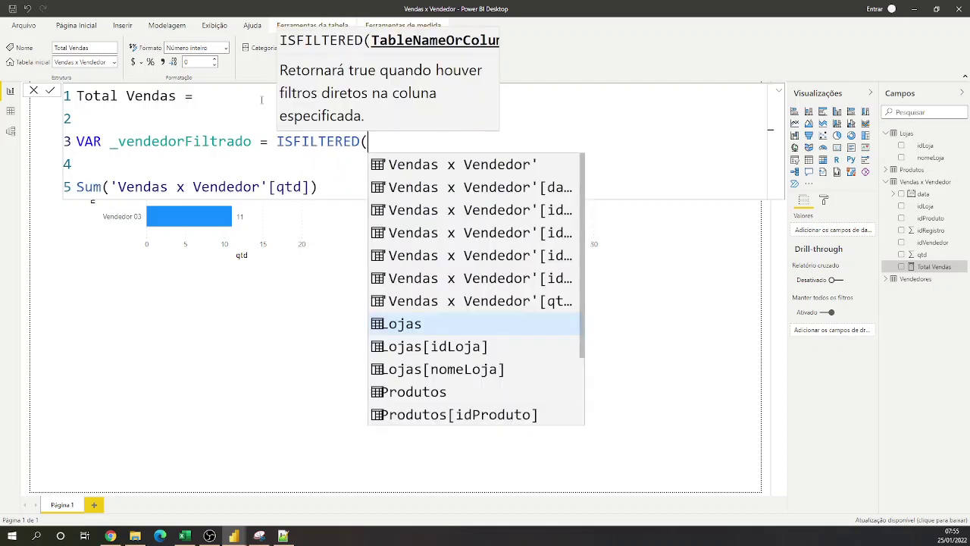
{"action": "type", "text": "vender"}
{"action": "key", "text": "Down"}
{"action": "key", "text": "Down"}
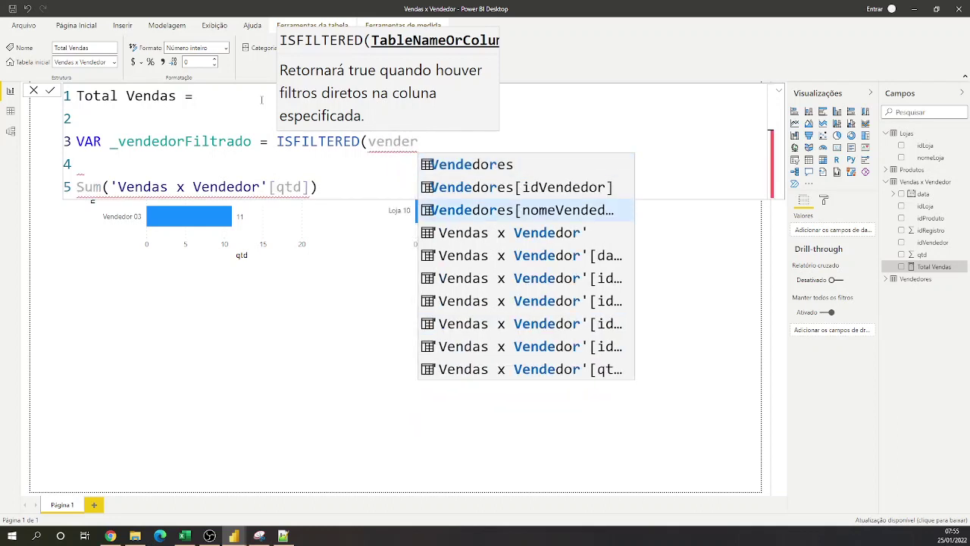
{"action": "key", "text": "Tab"}
{"action": "type", "text": ")"}
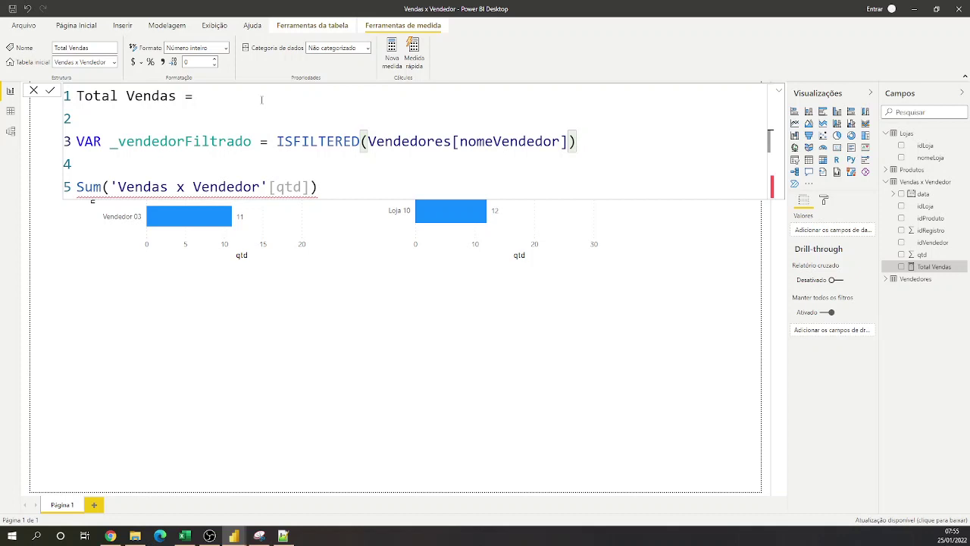
- Add a Return statement between the variable declaration and the Sum expression
{"action": "key", "text": "Return"}
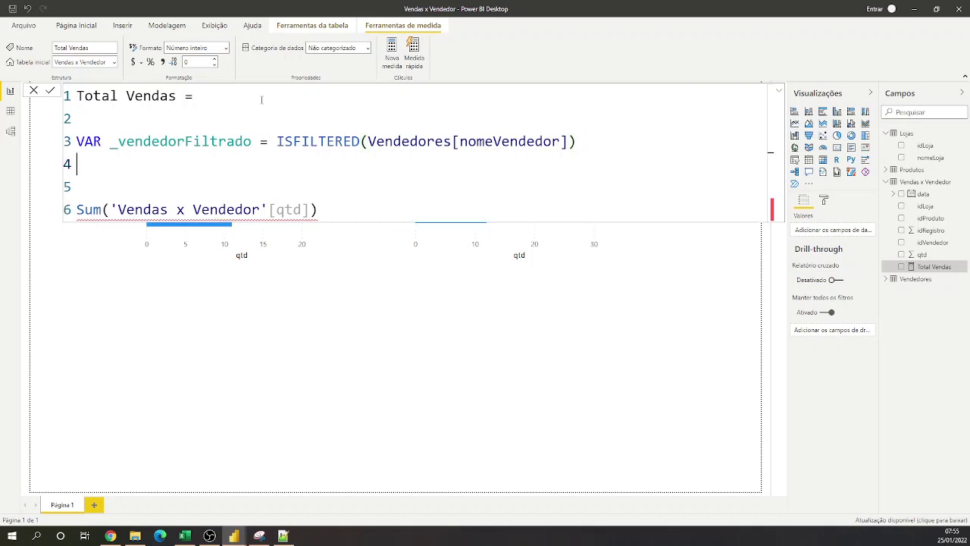
{"action": "key", "text": "Return"}
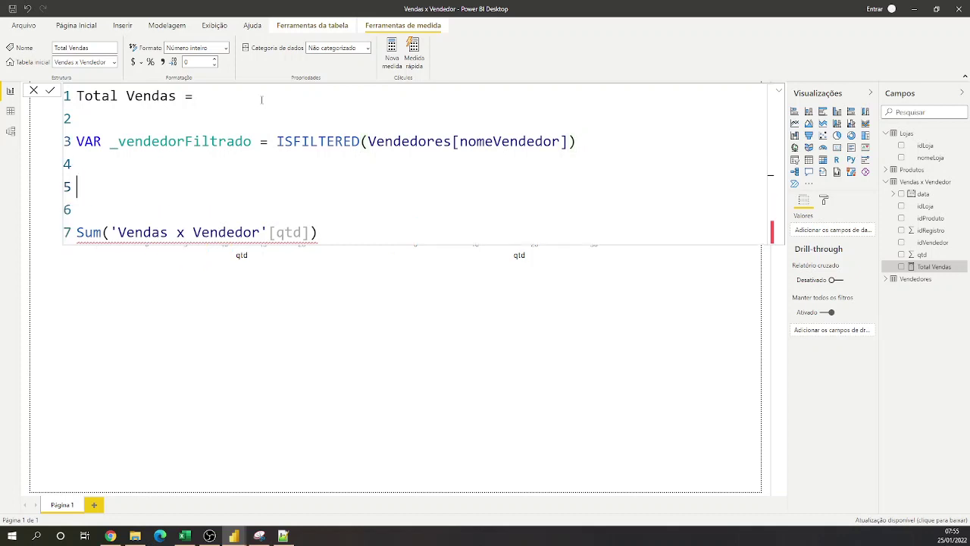
{"action": "type", "text": "Return"}
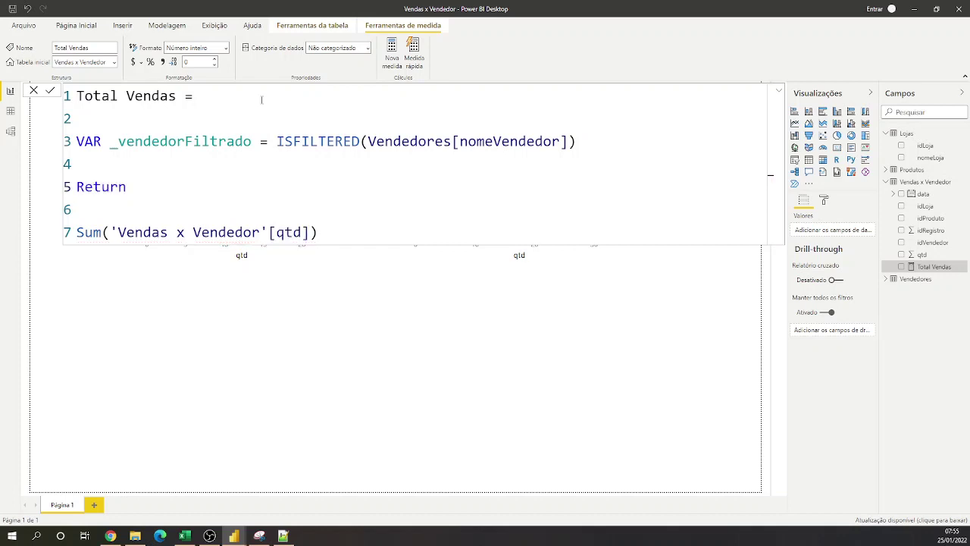
- Start an If function below Return with the _vendedorFiltrado variable as its condition
{"action": "key", "text": "Return"}
{"action": "key", "text": "Return"}
{"action": "type", "text": "If"}
{"action": "key", "text": "Tab"}
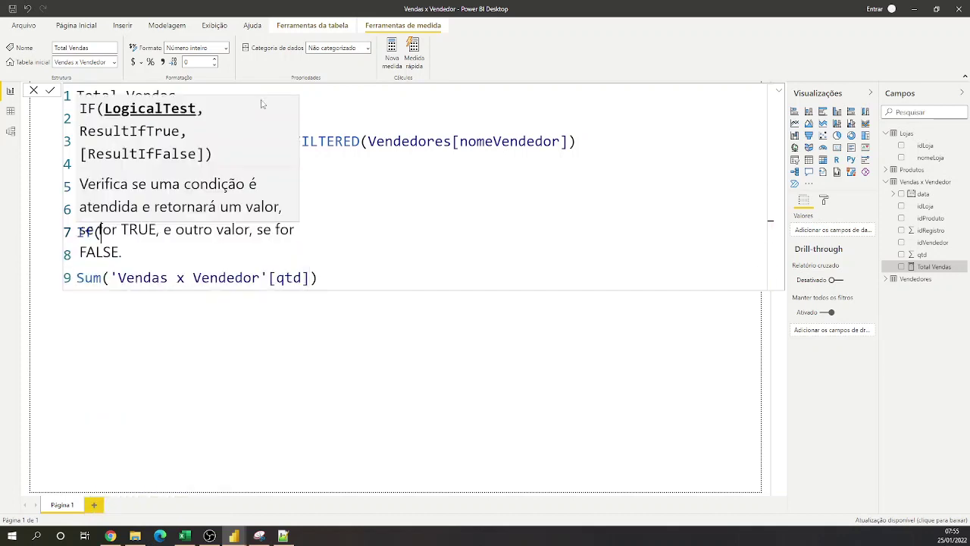
{"action": "key", "text": "Return"}
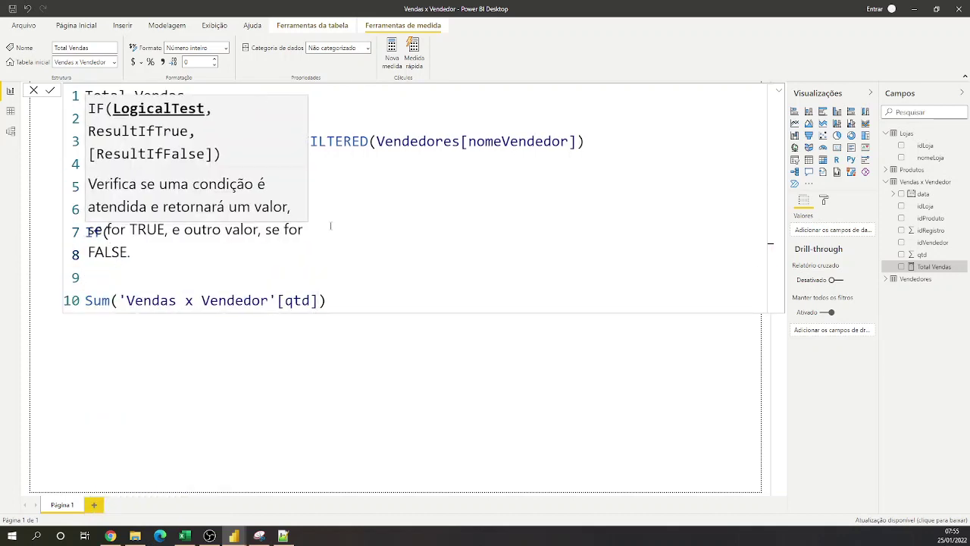
{"action": "type", "text": "no"}
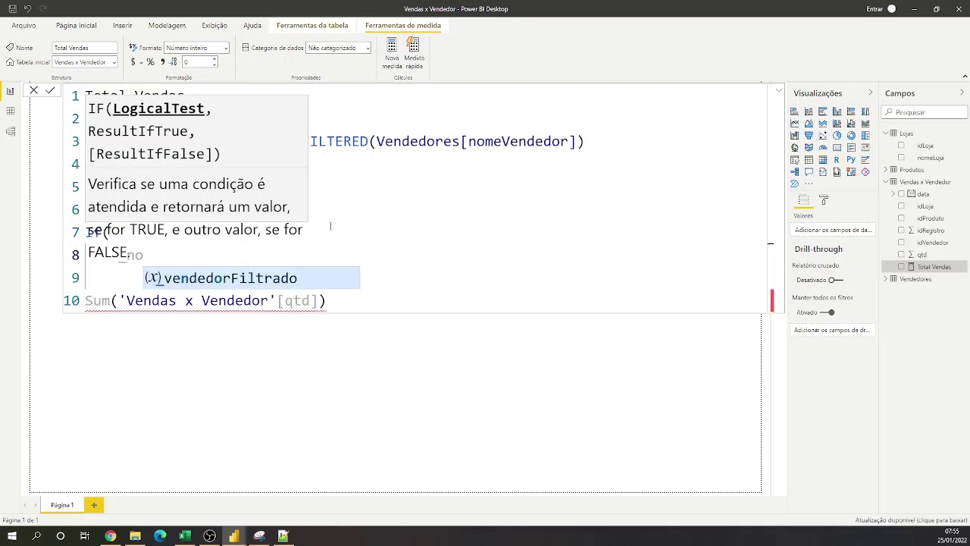
{"action": "key", "text": "Tab"}
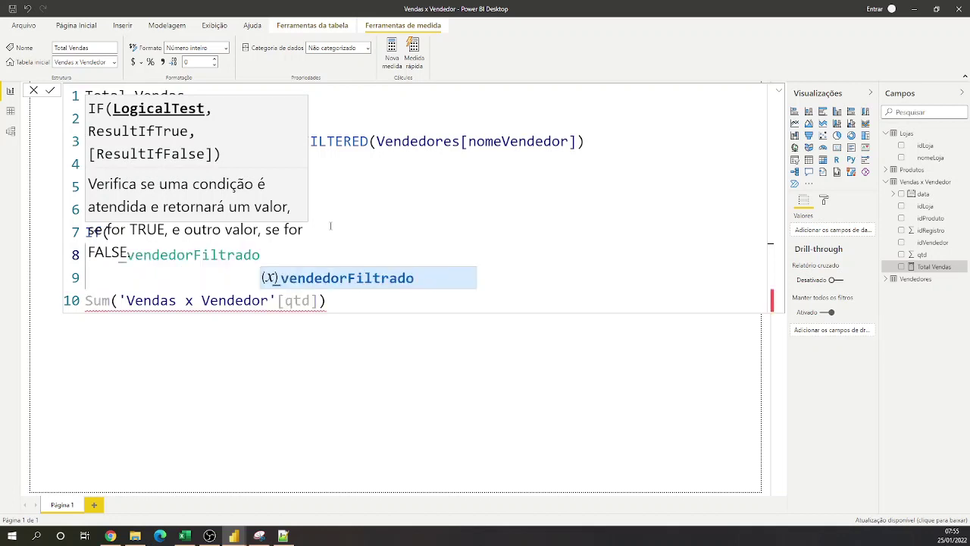
{"action": "type", "text": ","}
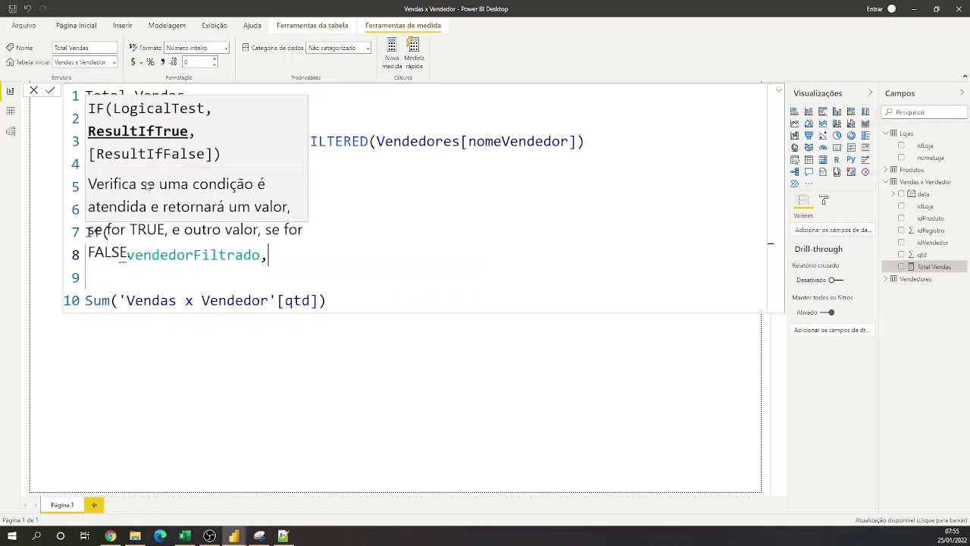
- Move Sum('Vendas x Vendedor'[qtd]) inside the If as its true result, copy the expression and end the argument with a comma
{"action": "left_click", "coordinate": [357, 292]}
{"action": "left_click", "coordinate": [340, 260]}
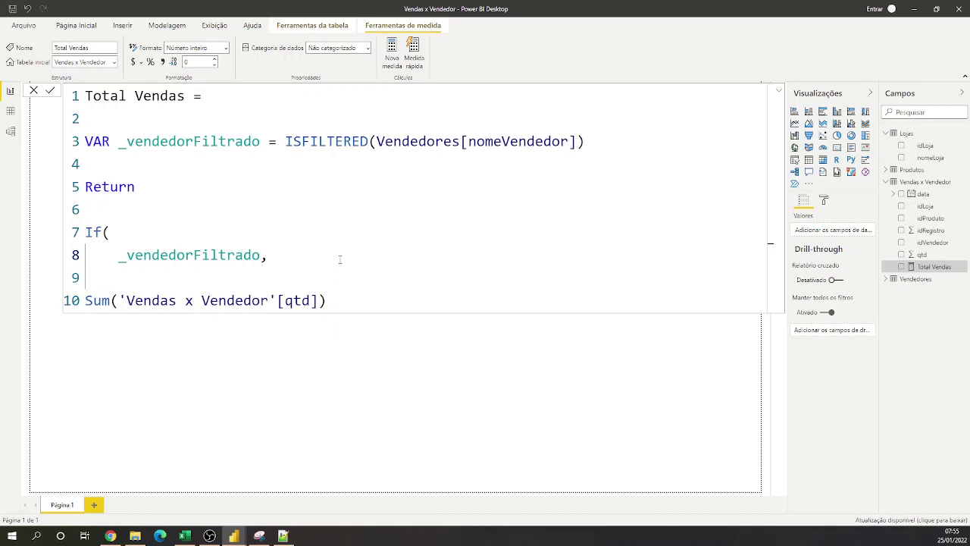
{"action": "key", "text": "Return"}
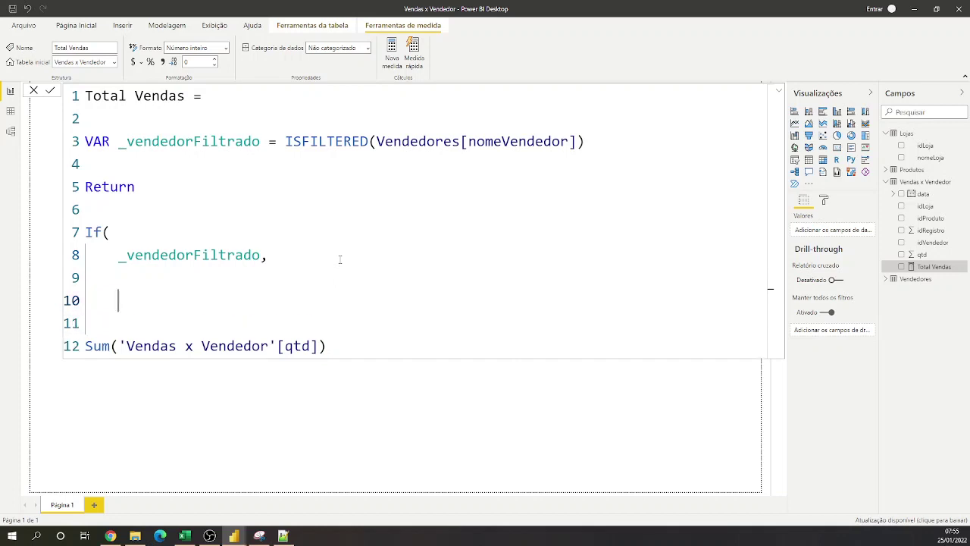
{"action": "key", "text": "Return"}
{"action": "key", "text": "Delete"}
{"action": "key", "text": "Delete"}
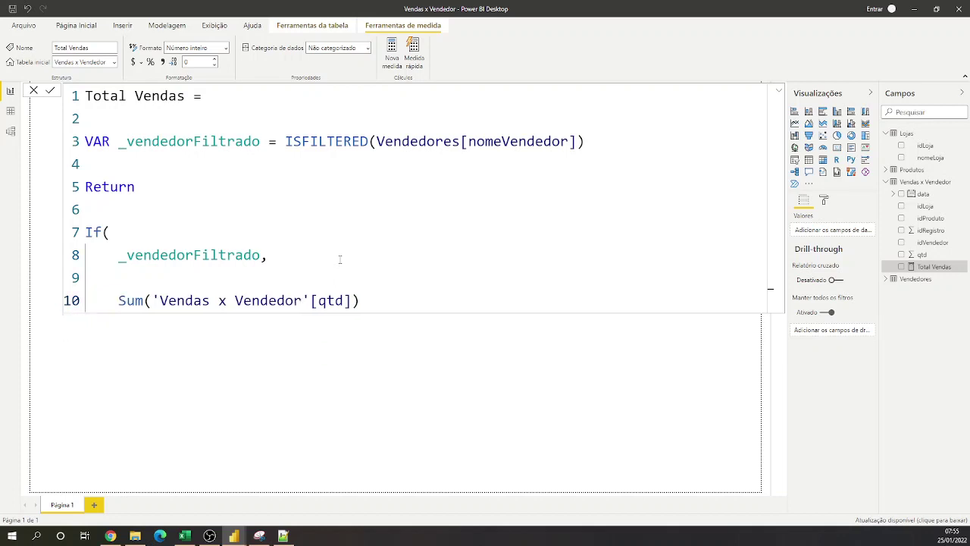
{"action": "key", "text": "shift+End"}
{"action": "key", "text": "ctrl+c"}
{"action": "key", "text": "End"}
{"action": "type", "text": ","}
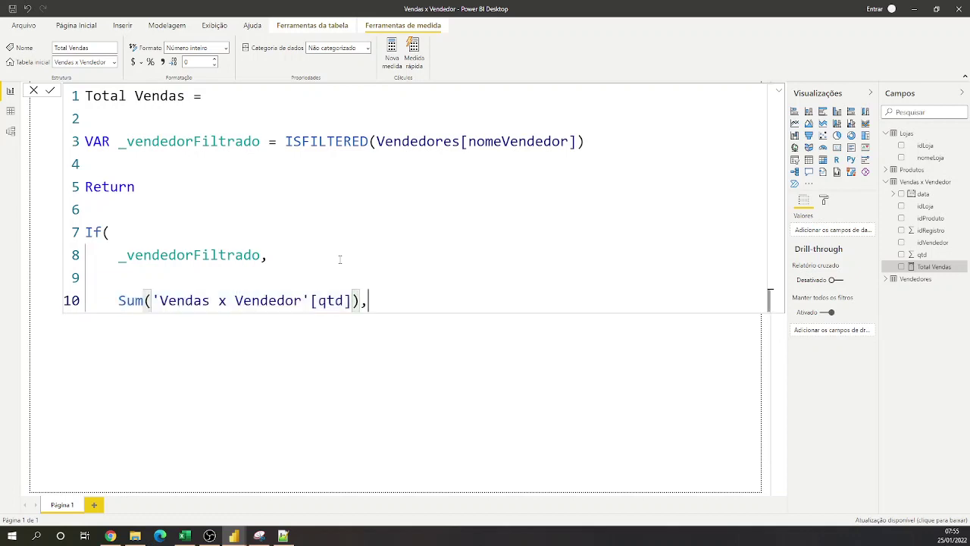
- Add CALCULATE(Sum('Vendas x Vendedor'[qtd]),'Vendas x Vendedor'[idRegistro] = 1) as the If function's false result
{"action": "key", "text": "Return"}
{"action": "key", "text": "Return"}
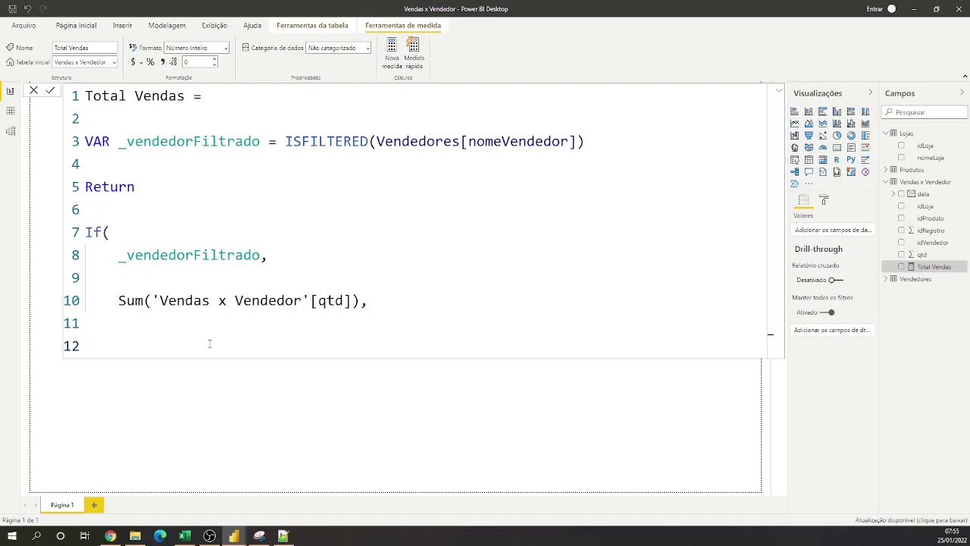
{"action": "type", "text": "Calc"}
{"action": "key", "text": "Tab"}
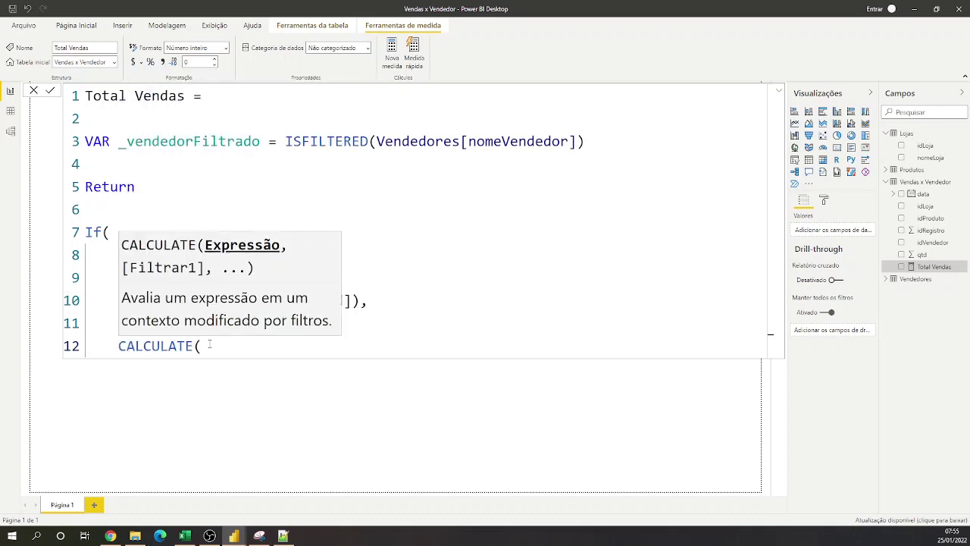
{"action": "key", "text": "ctrl+v"}
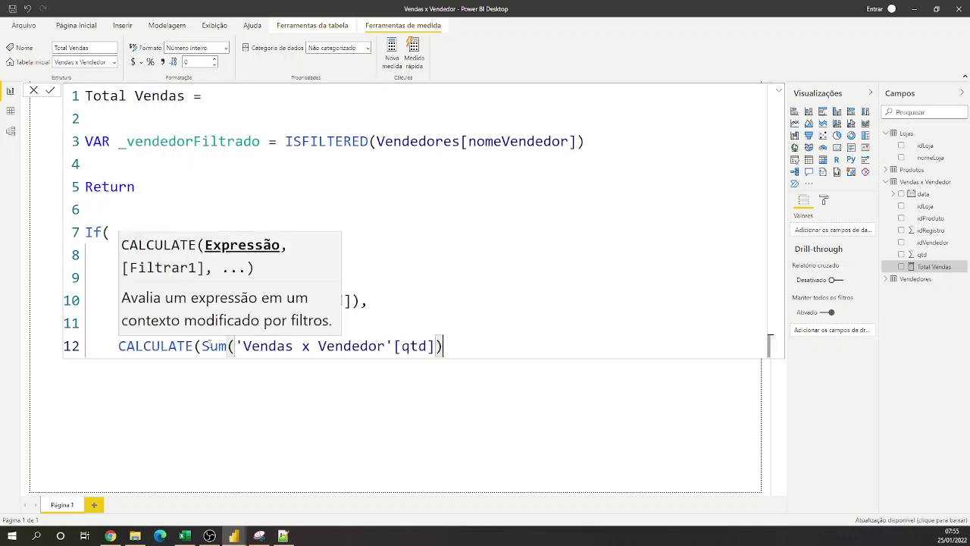
{"action": "type", "text": ", id"}
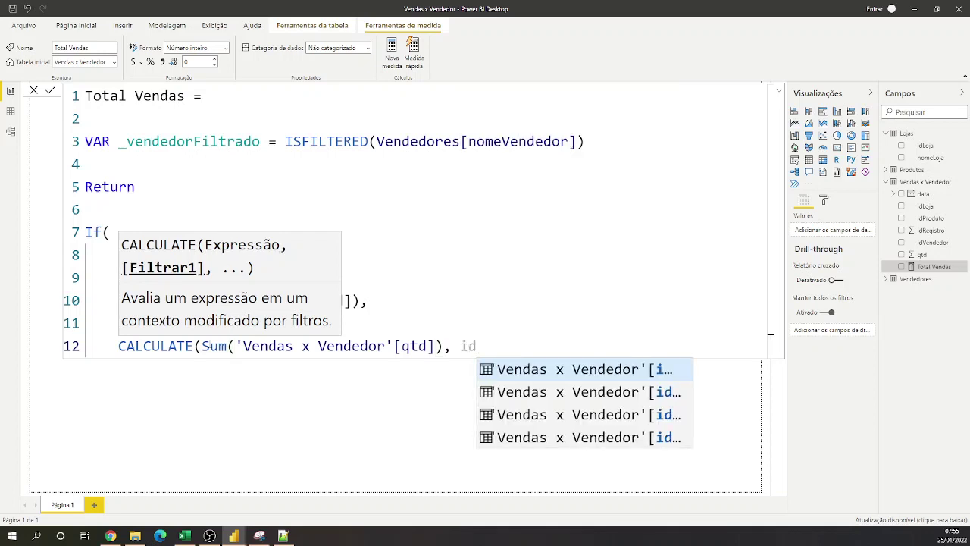
{"action": "type", "text": "reg"}
{"action": "key", "text": "Tab"}
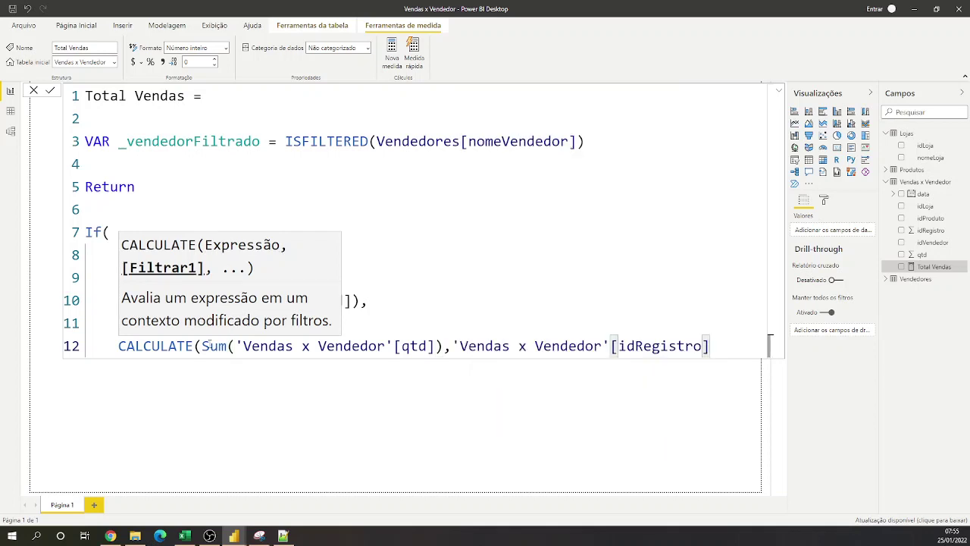
{"action": "type", "text": "= 1)"}
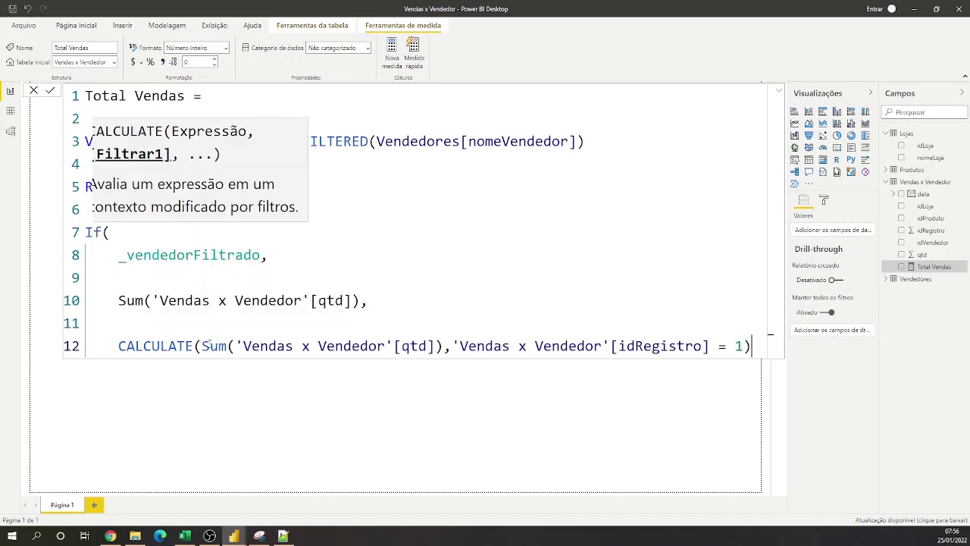
- Close the If function on its own line and apply the Total Vendas formula
{"action": "key", "text": "Return"}
{"action": "key", "text": "BackSpace"}
{"action": "type", "text": ")"}
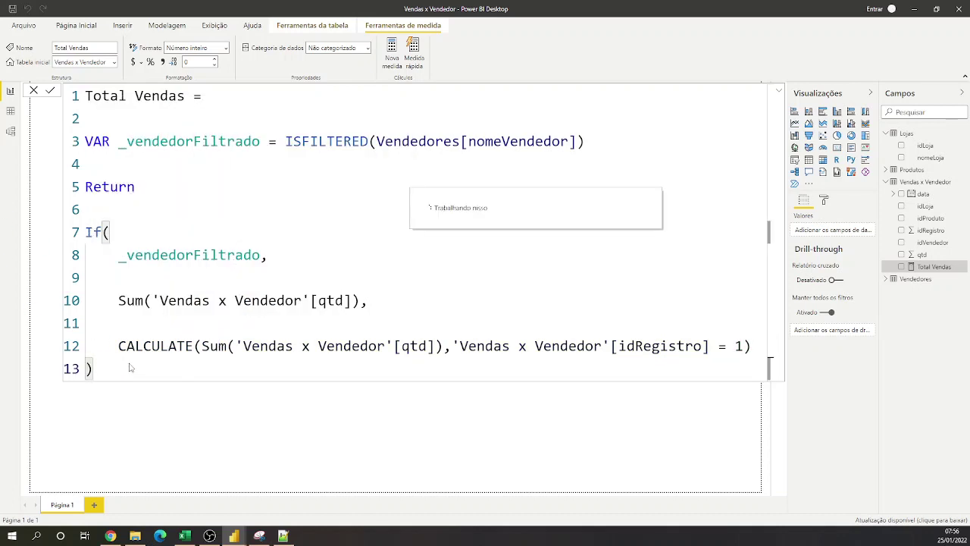
{"action": "left_click", "coordinate": [148, 423]}
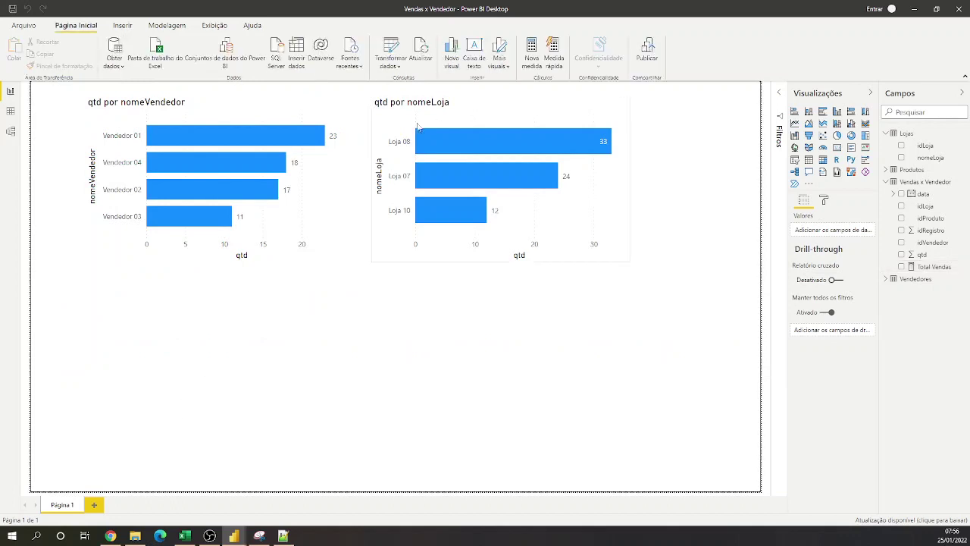
- Duplicate the qtd por nomeLoja bar chart and place the copy directly below the original
{"action": "left_click", "coordinate": [437, 112]}
{"action": "key", "text": "ctrl+c"}
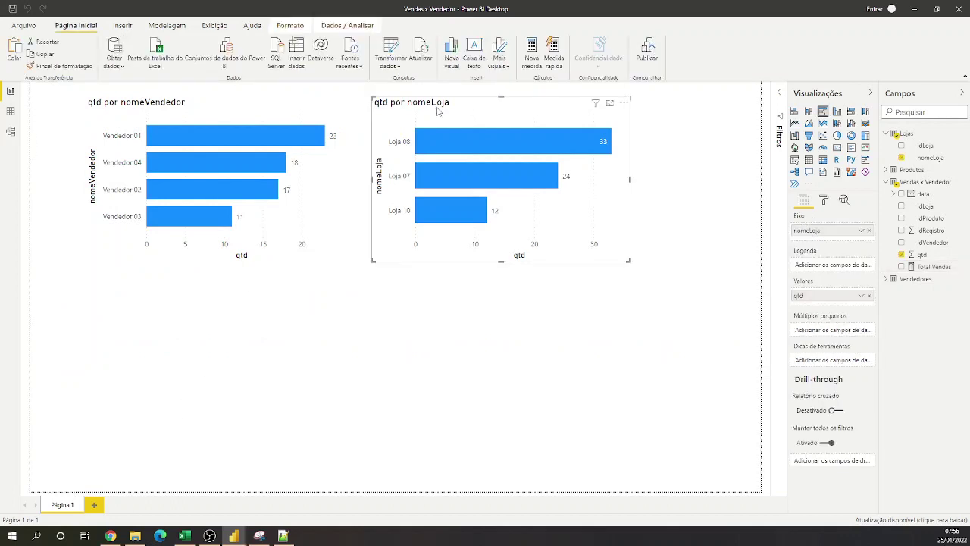
{"action": "key", "text": "ctrl+v"}
{"action": "left_click_drag", "start_coordinate": [447, 258], "coordinate": [452, 282]}
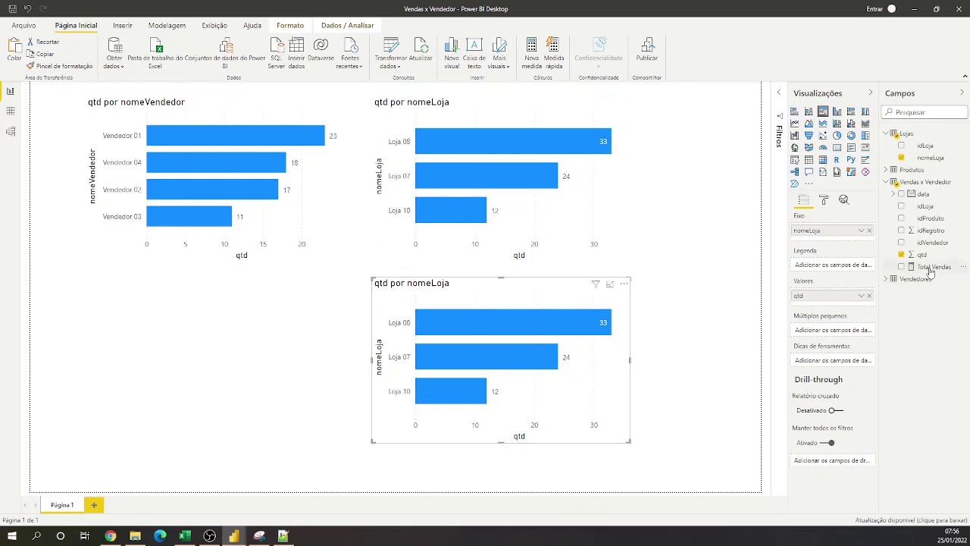
- Replace qtd with the Total Vendas measure as the value of the copied store chart
{"action": "left_click_drag", "start_coordinate": [932, 267], "coordinate": [865, 300]}
{"action": "left_click", "coordinate": [869, 295]}
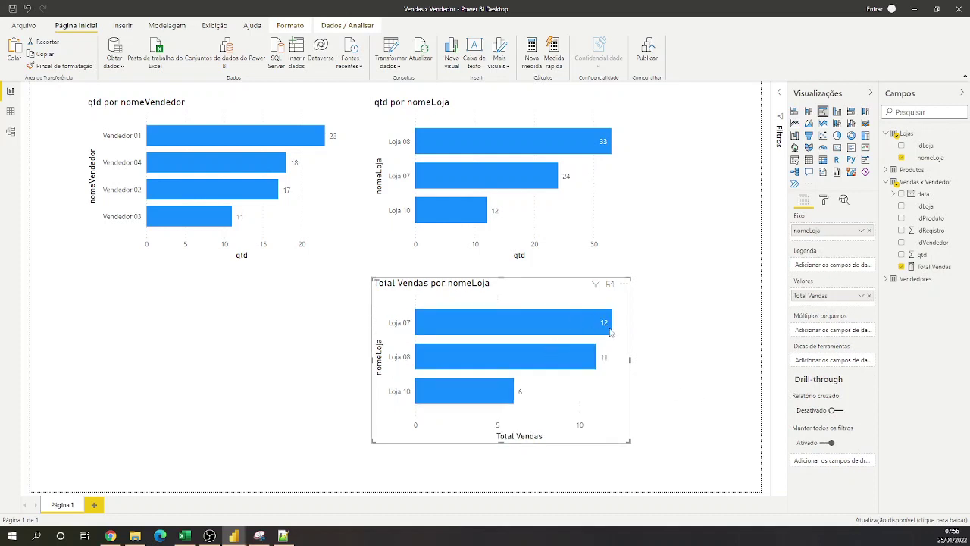
{"action": "mouse_move", "coordinate": [611, 331]}
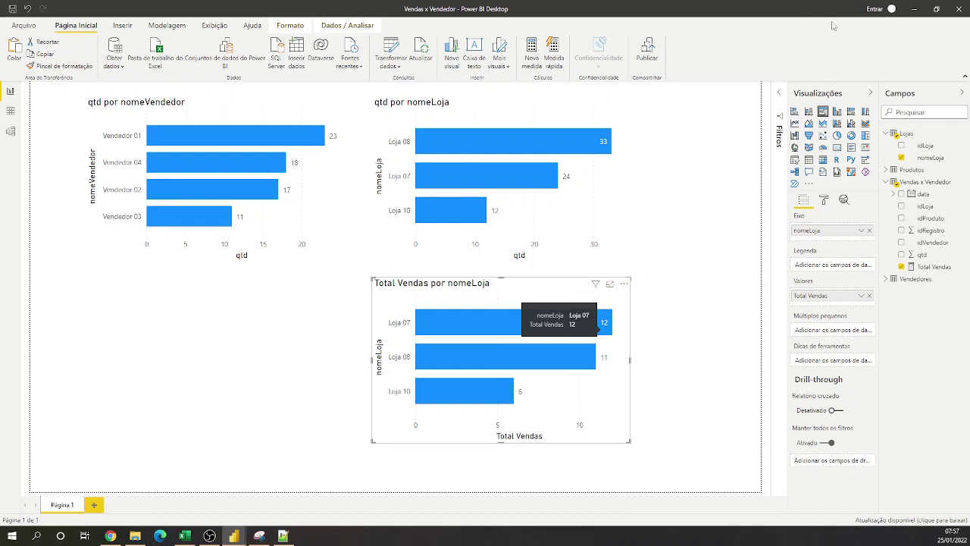
- Switch to the Base Vendas PBI.xlsx workbook in Excel and compare its Lojas x Vendedores x Produtos and Vendas x Vendedor sheets
{"action": "left_click", "coordinate": [915, 13]}
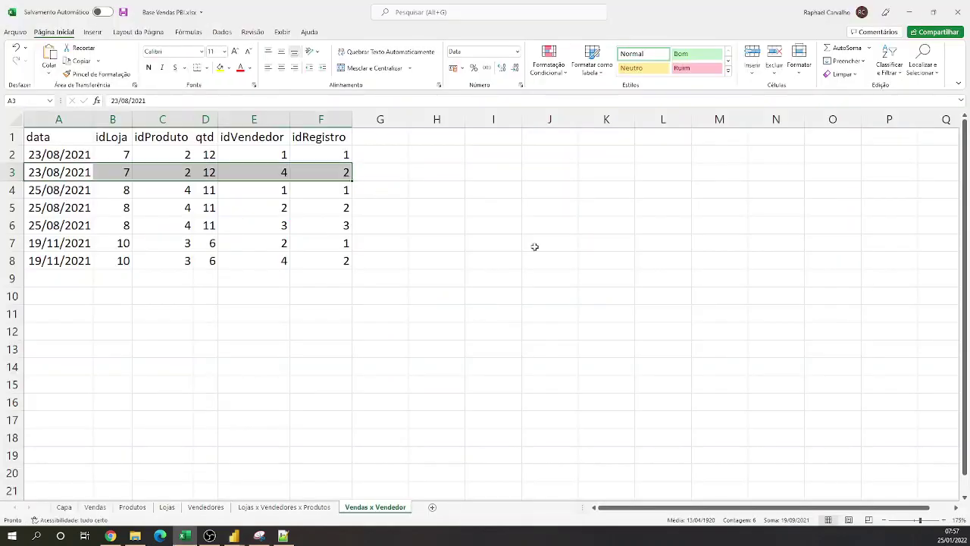
{"action": "left_click", "coordinate": [294, 508]}
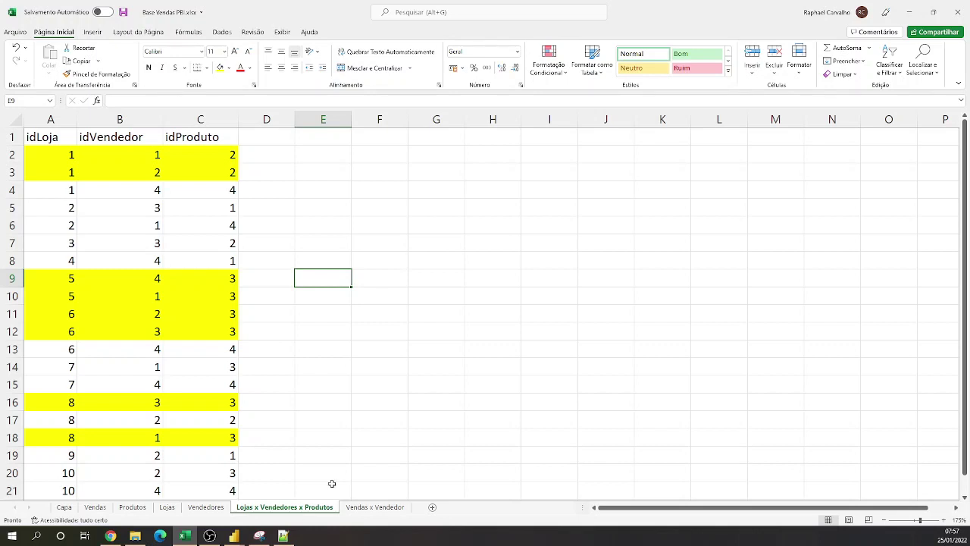
{"action": "mouse_move", "coordinate": [236, 536]}
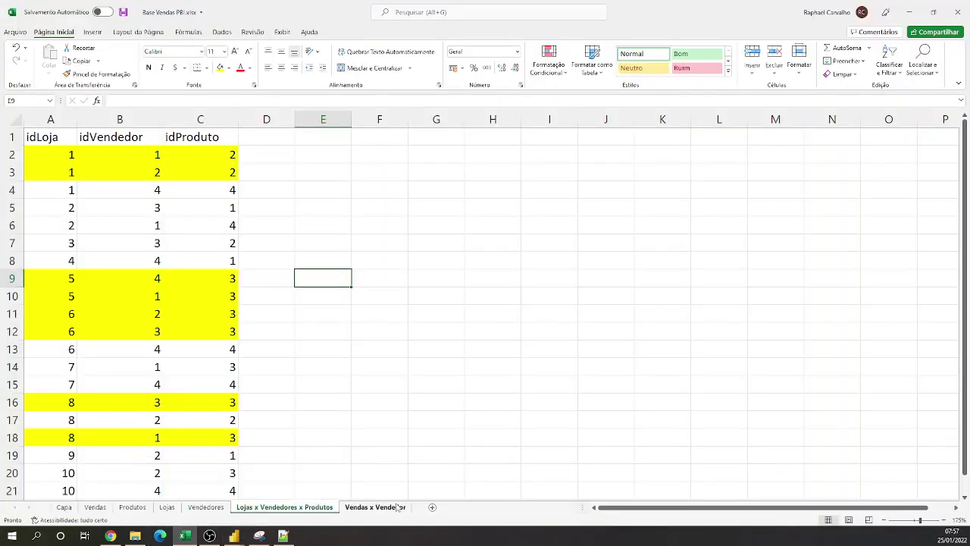
{"action": "left_click", "coordinate": [383, 508]}
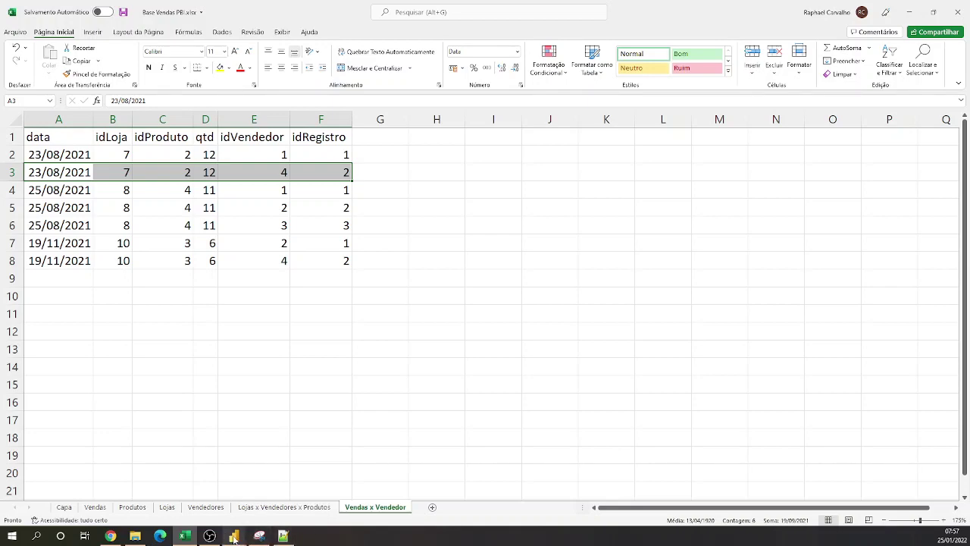
- Switch to the Vendas Summarize report in Power BI Desktop and examine the Lojas x Vendedores x Produtos relationships and the Total Vendas charts
{"action": "mouse_move", "coordinate": [234, 536]}
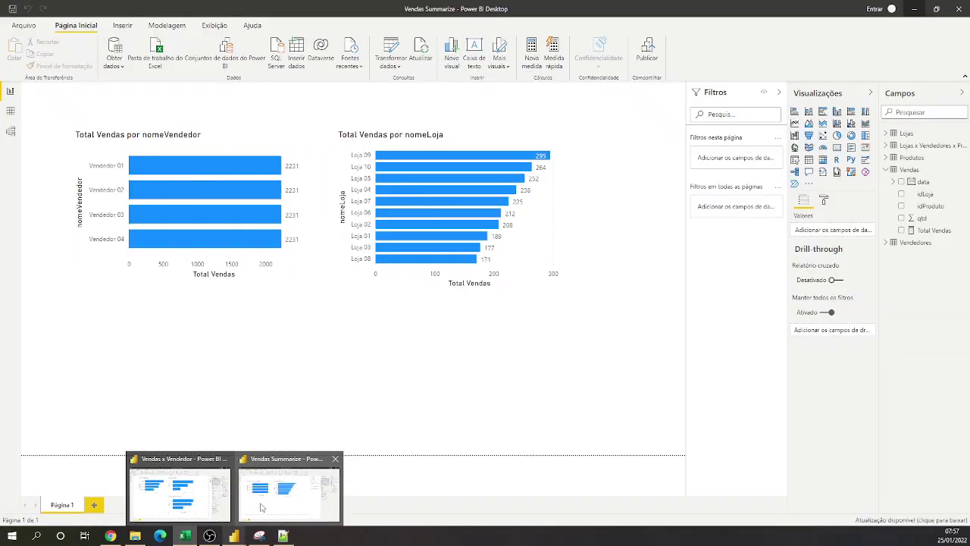
{"action": "left_click", "coordinate": [259, 512]}
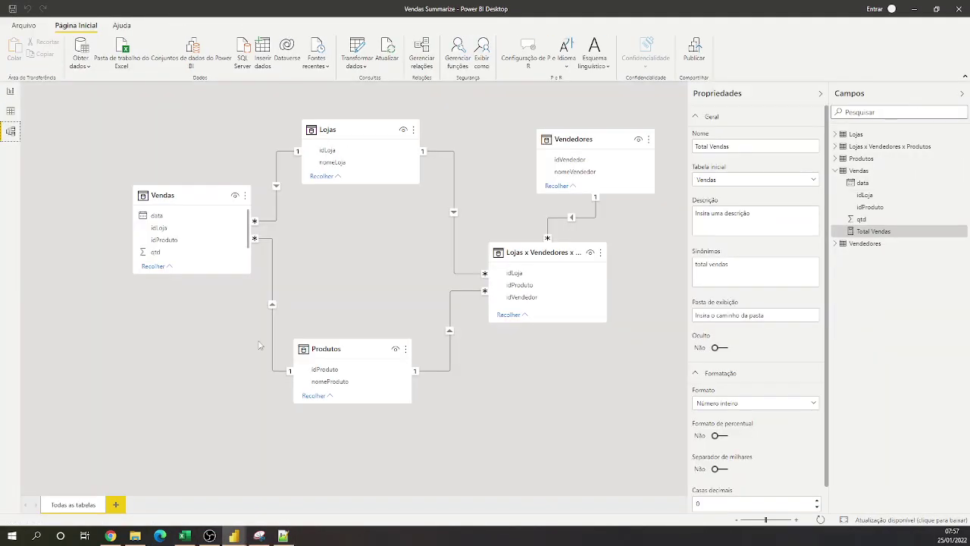
{"action": "left_click", "coordinate": [553, 251]}
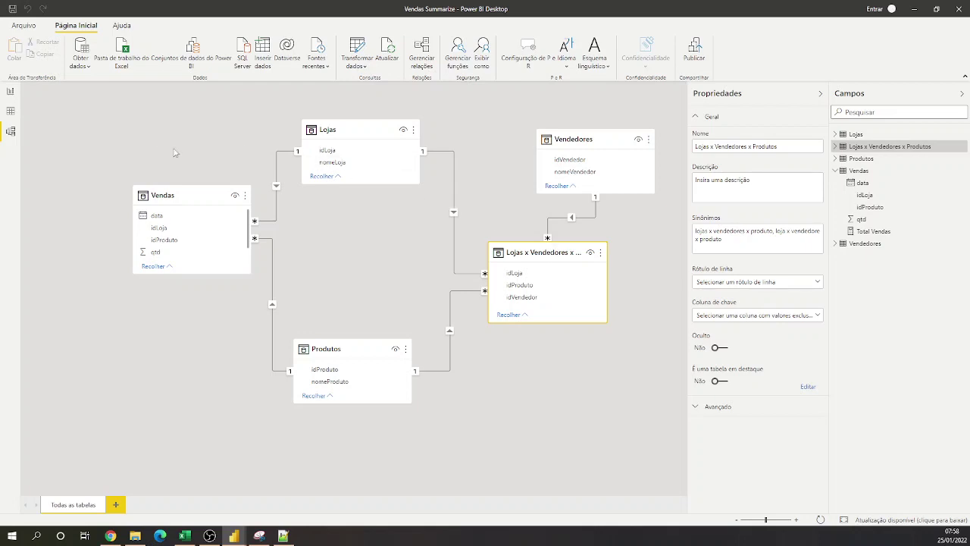
{"action": "left_click", "coordinate": [10, 91]}
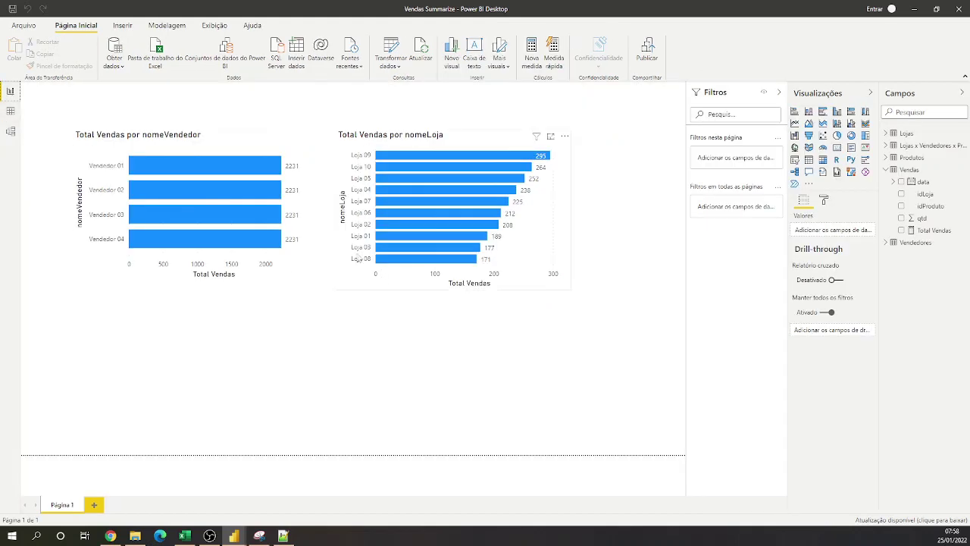
{"action": "mouse_move", "coordinate": [264, 165]}
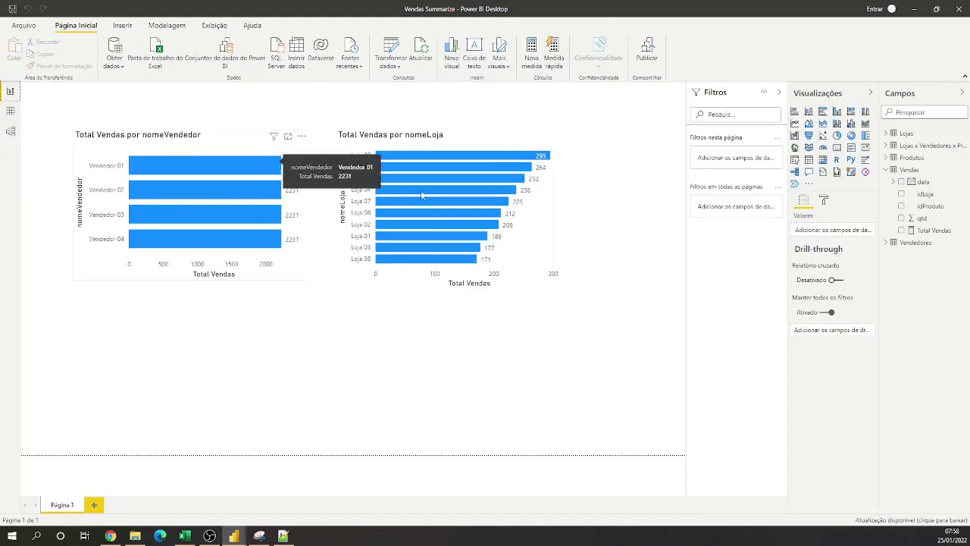
- Open the Total Vendas measure's formula for editing, with the seller chart selected, and enlarge the formula text
{"action": "left_click", "coordinate": [934, 230]}
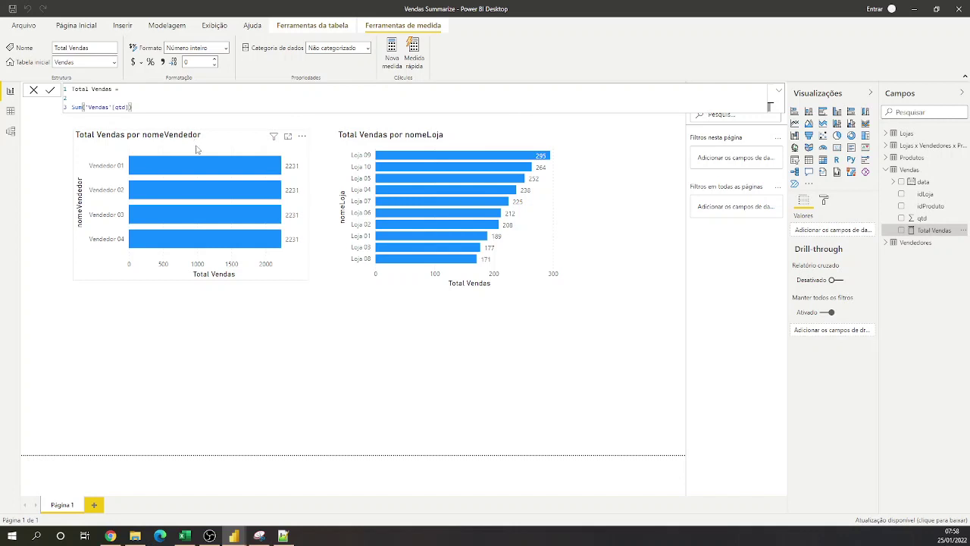
{"action": "left_click", "coordinate": [301, 215]}
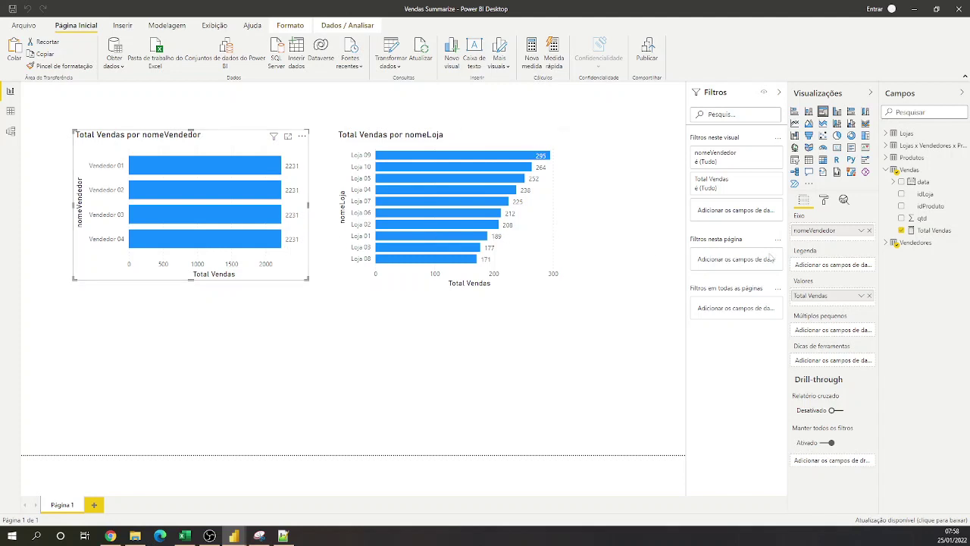
{"action": "left_click", "coordinate": [930, 233]}
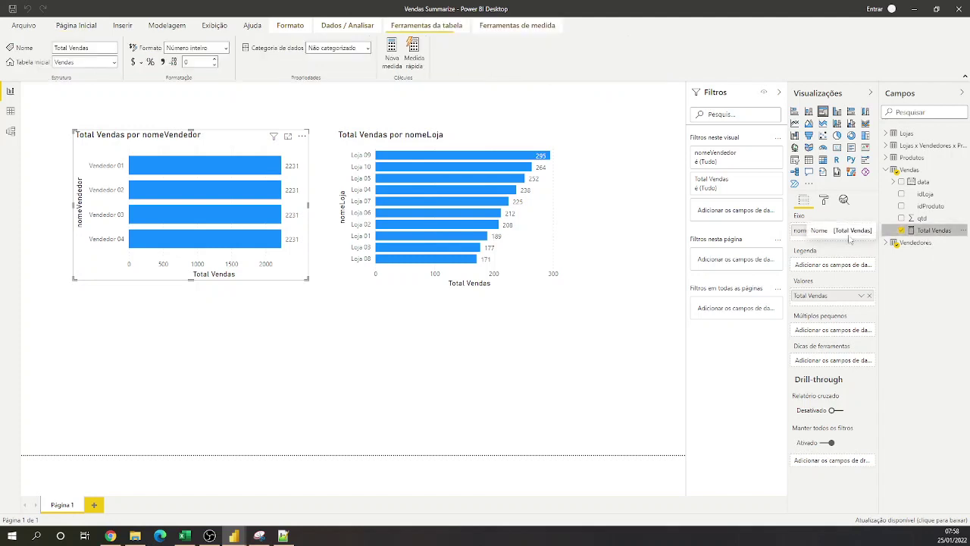
{"action": "left_click", "coordinate": [253, 90]}
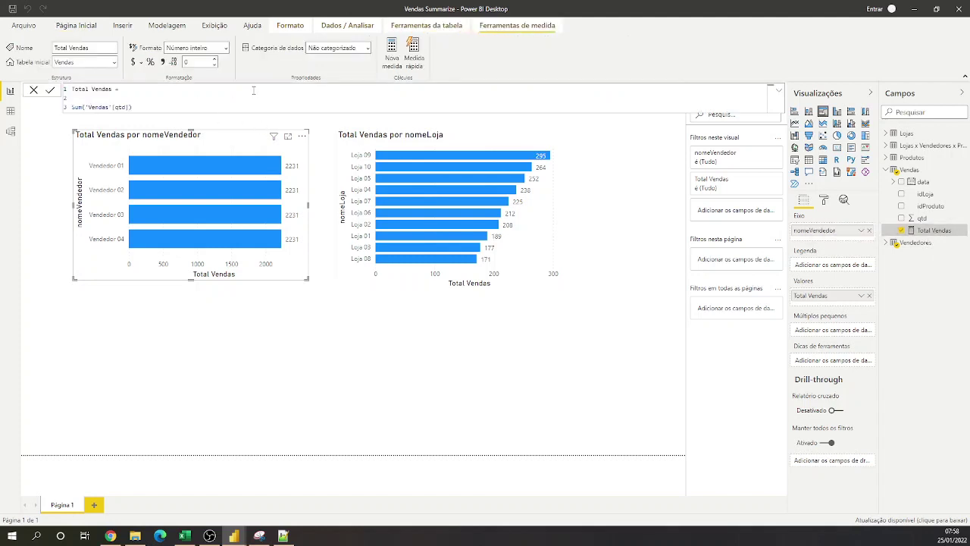
{"action": "scroll", "coordinate": [253, 90], "scroll_direction": "up", "scroll_amount": 8, "text": "ctrl"}
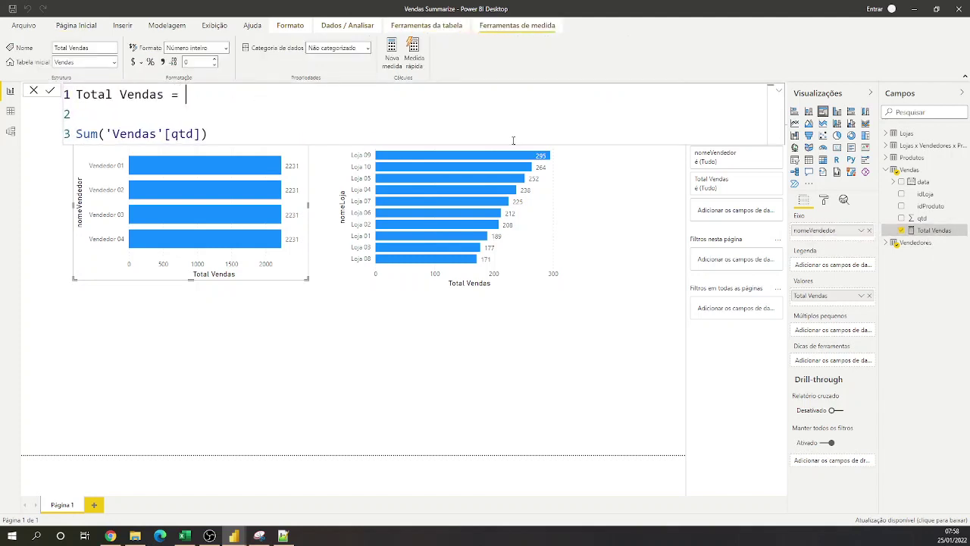
- Declare the variable _vendedorFiltrado as ISFILTERED(Vendedores[nomeVendedor]) above the Sum in the Total Vendas formula
{"action": "key", "text": "shift+Return"}
{"action": "key", "text": "shift+Return"}
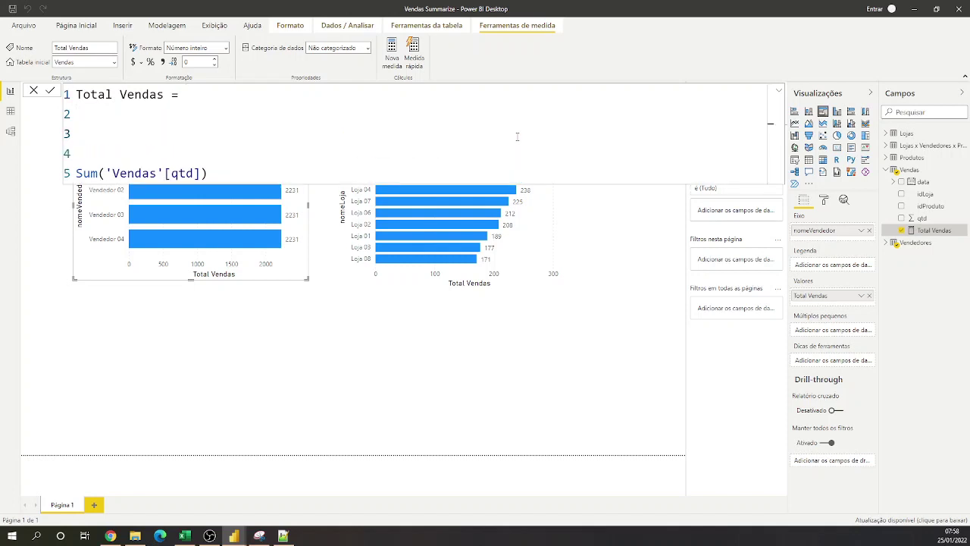
{"action": "type", "text": "VAR _"}
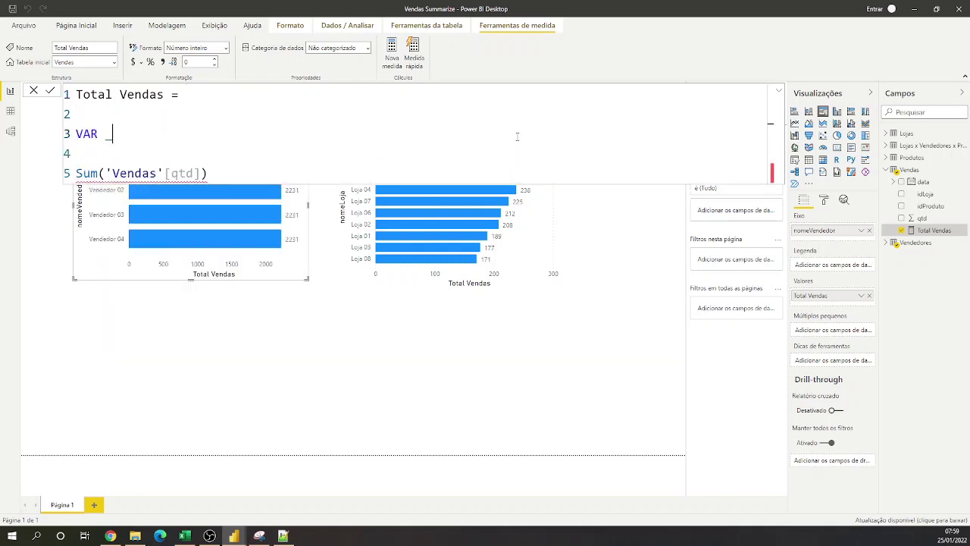
{"action": "type", "text": "vendedorFiltrado"}
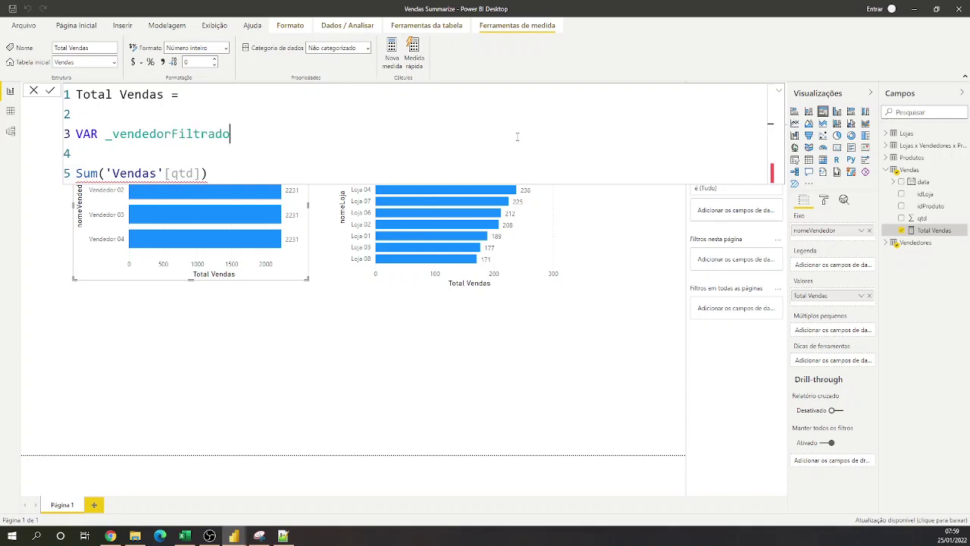
{"action": "type", "text": " = Isfil"}
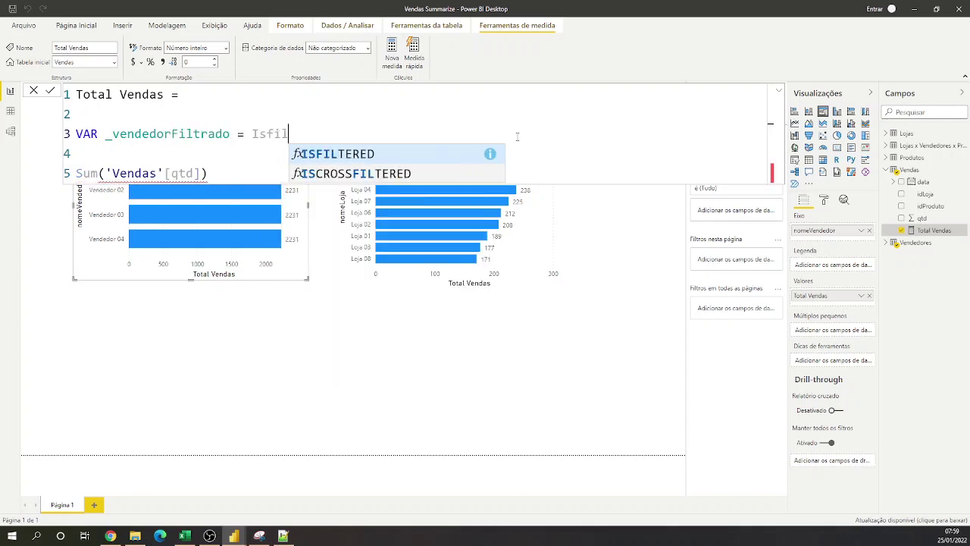
{"action": "key", "text": "Tab"}
{"action": "type", "text": "nome"}
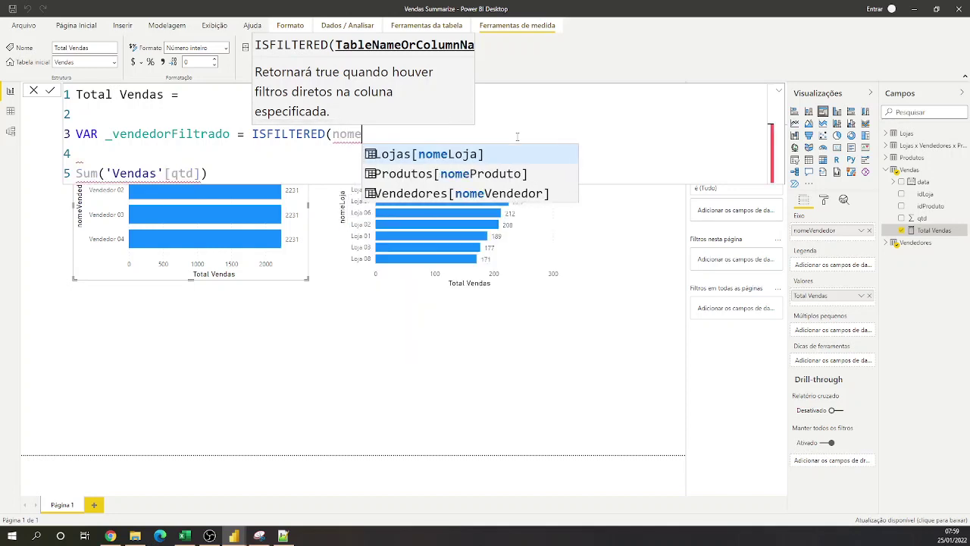
{"action": "key", "text": "Down"}
{"action": "key", "text": "Down"}
{"action": "key", "text": "Tab"}
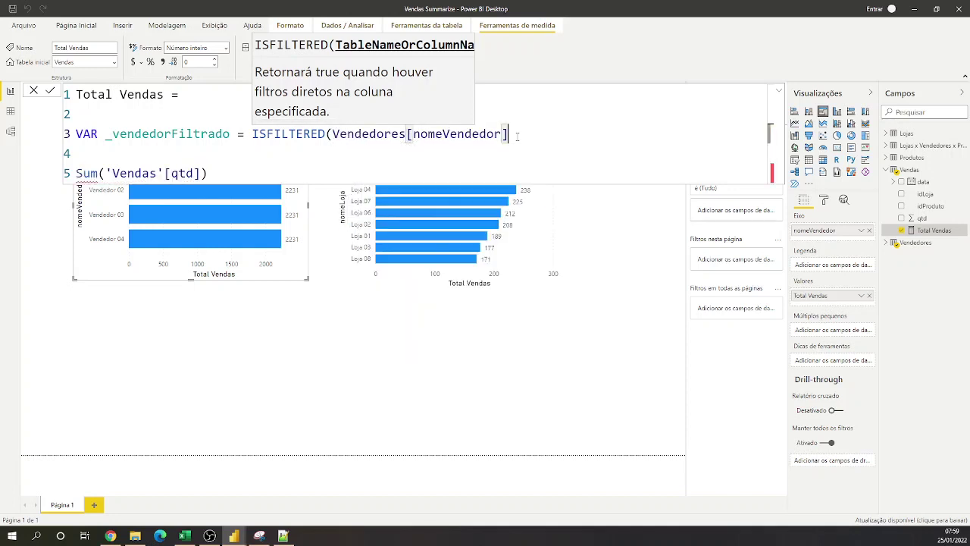
{"action": "type", "text": ")"}
- Add a Return clause after the variable and start an If with _vendedorFiltrado as its logical test
{"action": "key", "text": "Return"}
{"action": "key", "text": "Return"}
{"action": "type", "text": "Reto"}
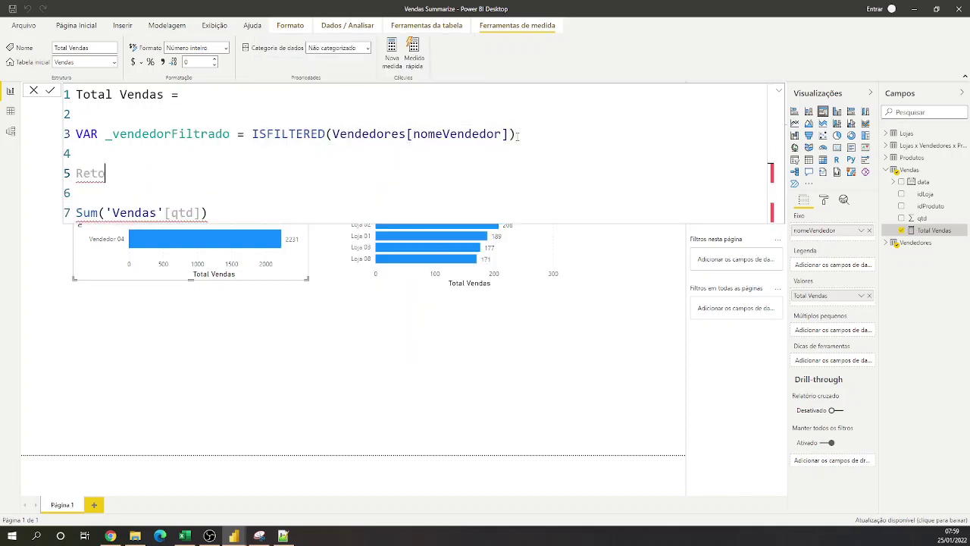
{"action": "key", "text": "BackSpace"}
{"action": "type", "text": "urn"}
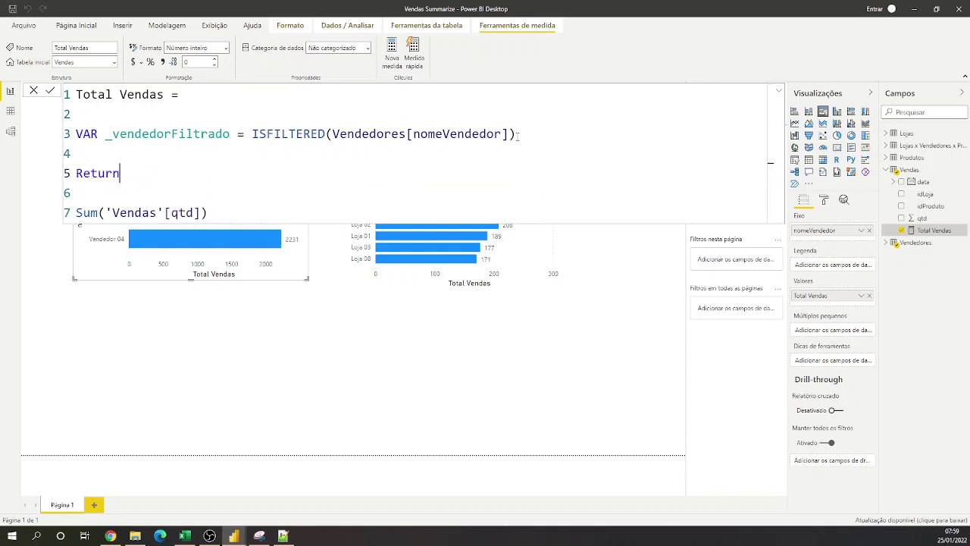
{"action": "key", "text": "Return"}
{"action": "key", "text": "Return"}
{"action": "type", "text": "If("}
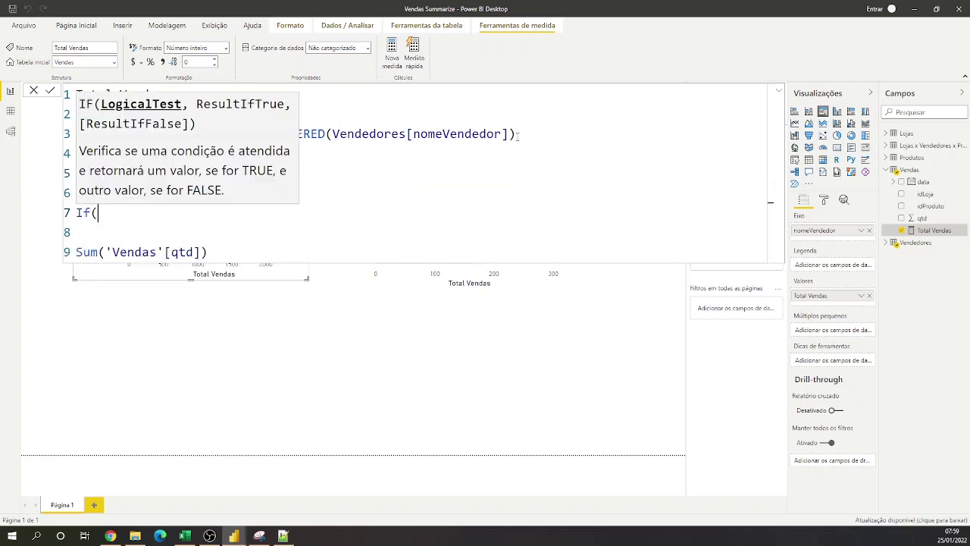
{"action": "key", "text": "Return"}
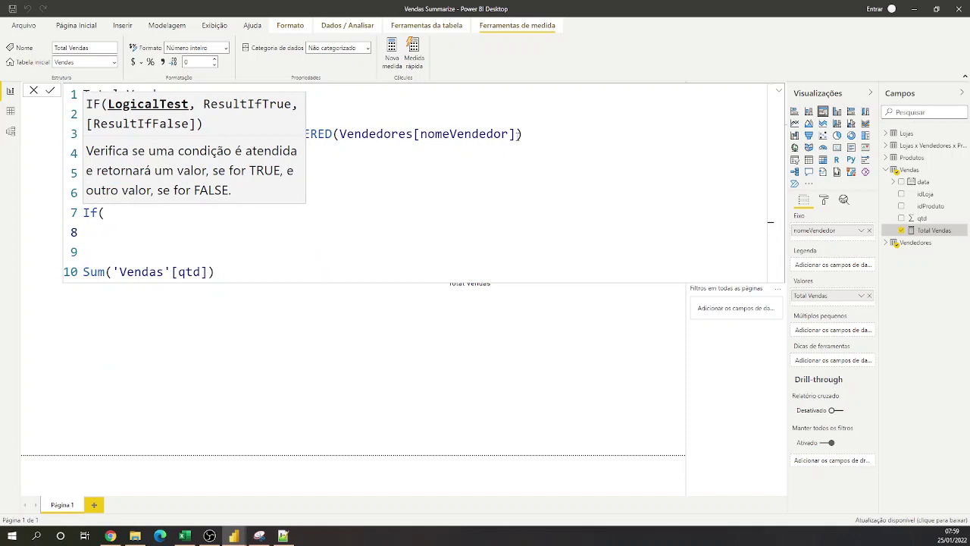
{"action": "key", "text": "Return"}
{"action": "type", "text": "_vendedorFiltrado"}
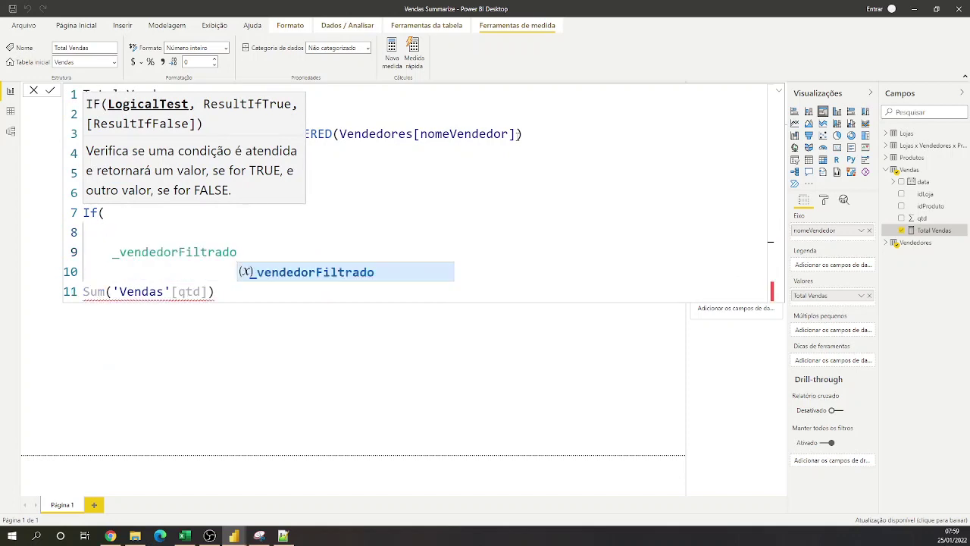
{"action": "type", "text": ","}
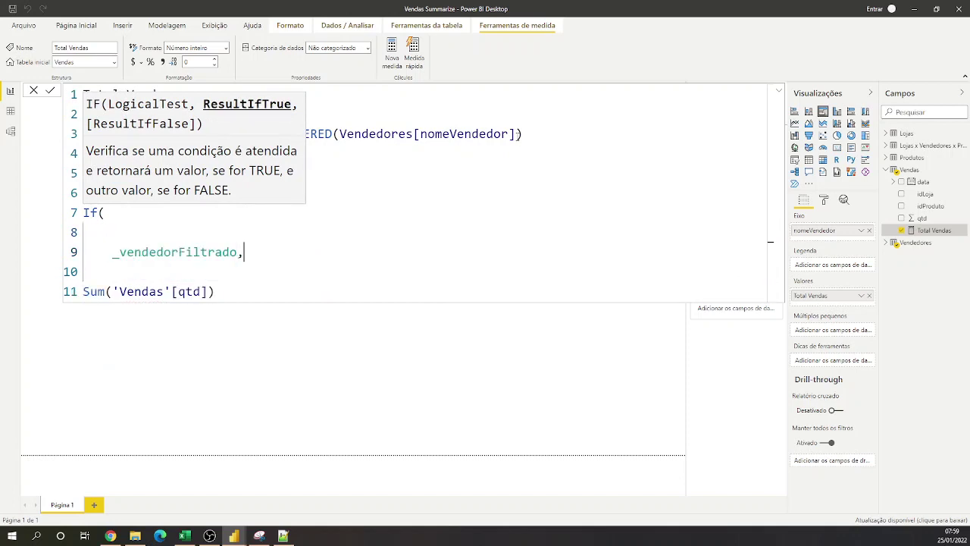
- Bring the existing Sum('Vendas'[qtd]) into the If as its true result, wrapped in a Calculate
{"action": "key", "text": "Delete"}
{"action": "key", "text": "Delete"}
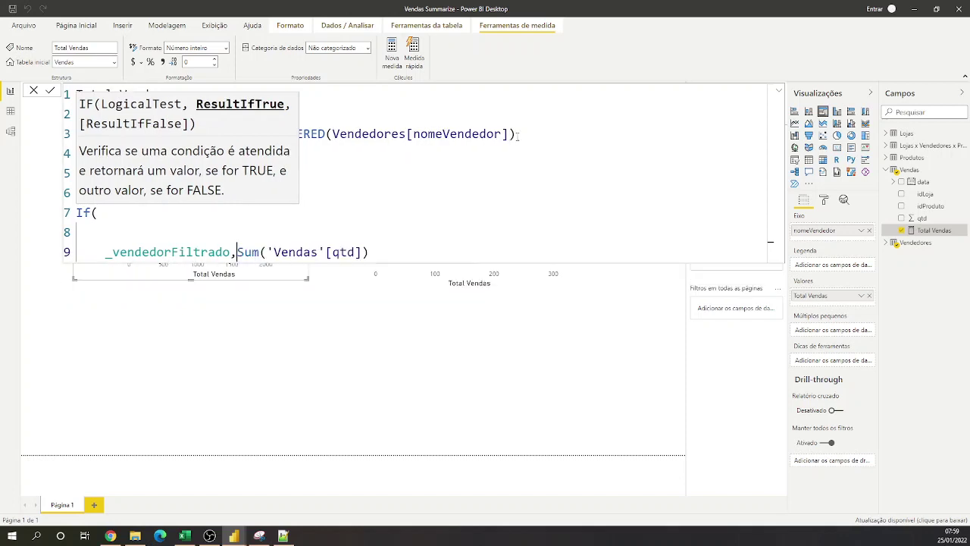
{"action": "key", "text": "Return"}
{"action": "key", "text": "Return"}
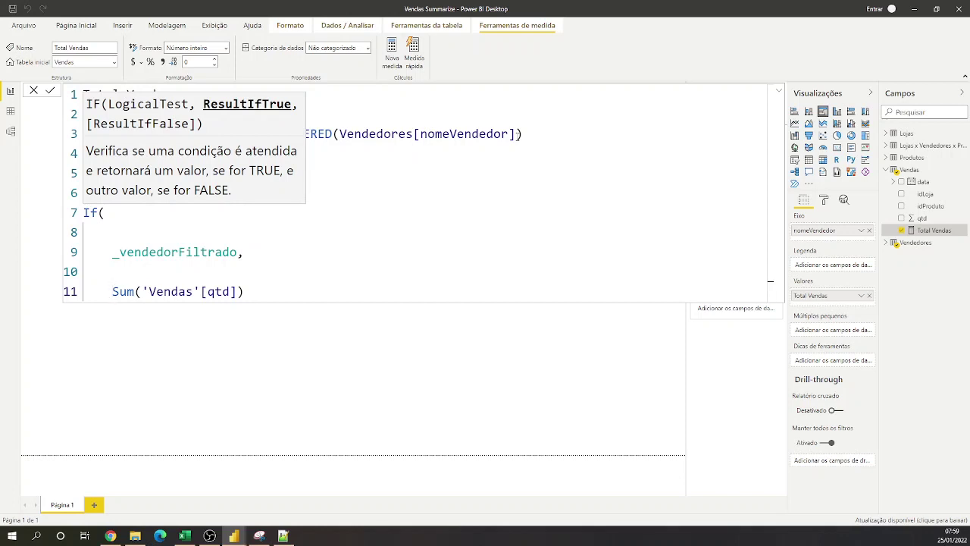
{"action": "type", "text": "Calculat"}
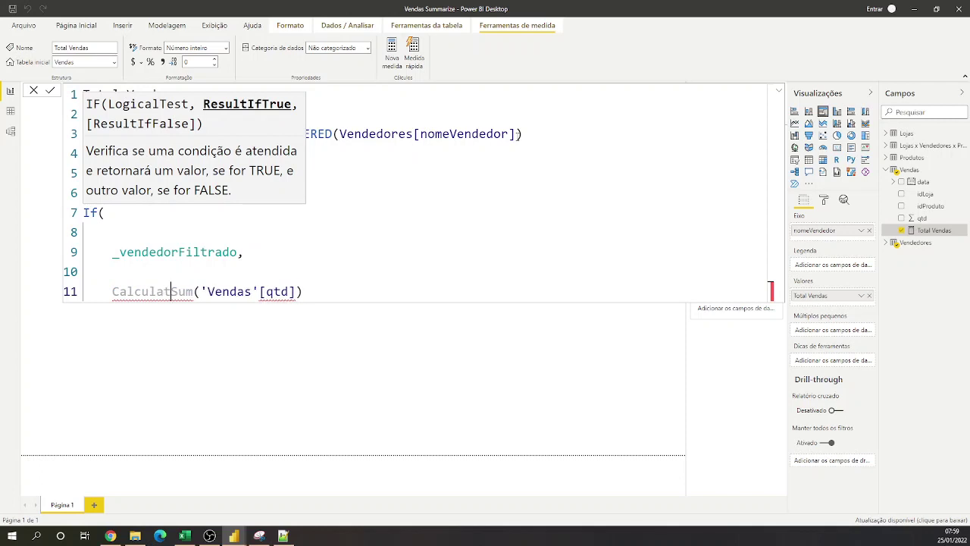
{"action": "type", "text": "e("}
{"action": "key", "text": "Return"}
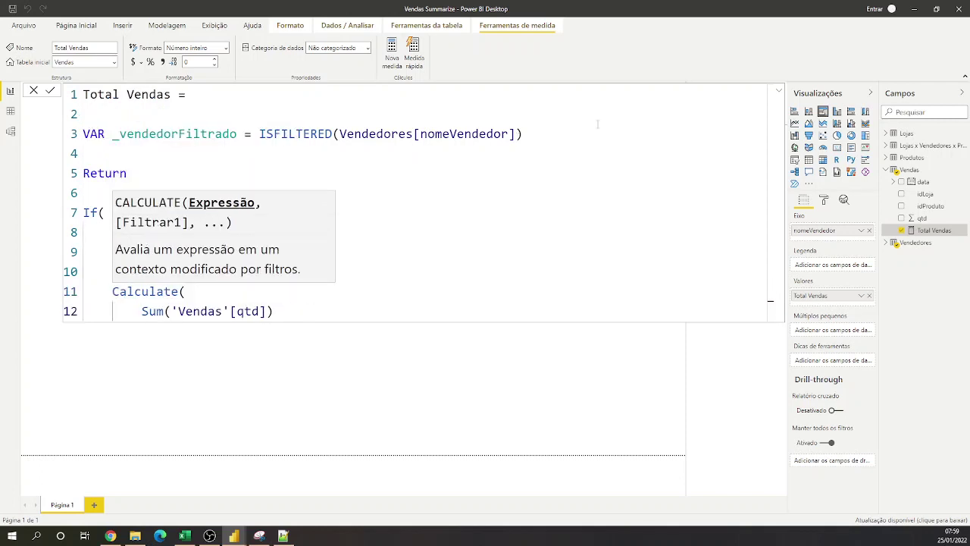
- Add a SUMMARIZE over 'Lojas x Vendedores x Produtos' as the Calculate's filter argument
{"action": "left_click", "coordinate": [337, 307]}
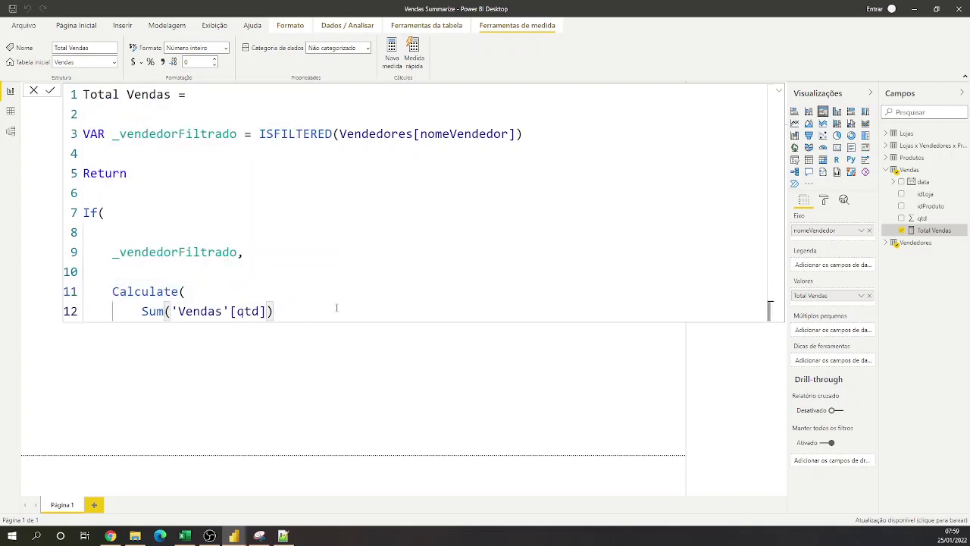
{"action": "type", "text": ","}
{"action": "key", "text": "Return"}
{"action": "type", "text": "Summ"}
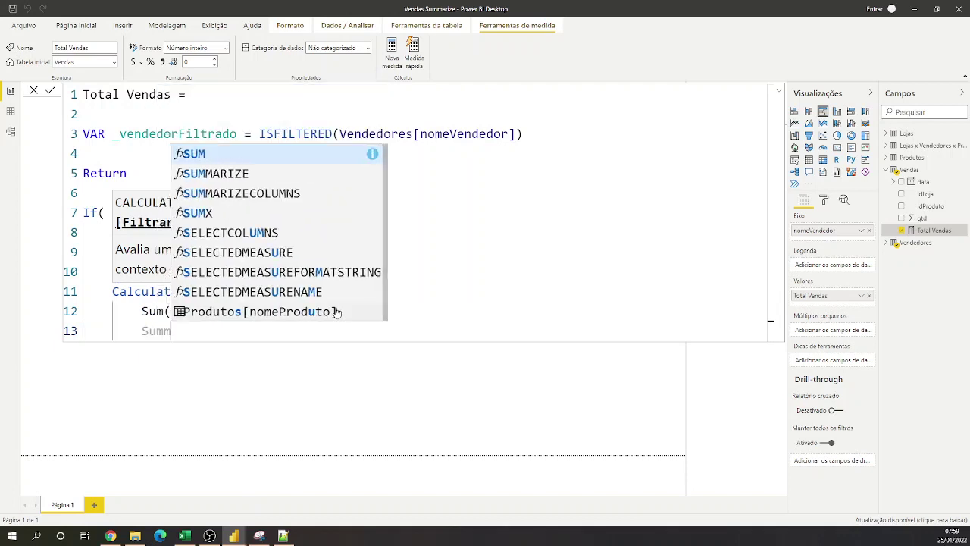
{"action": "type", "text": "a"}
{"action": "key", "text": "Tab"}
{"action": "key", "text": "shift+Return"}
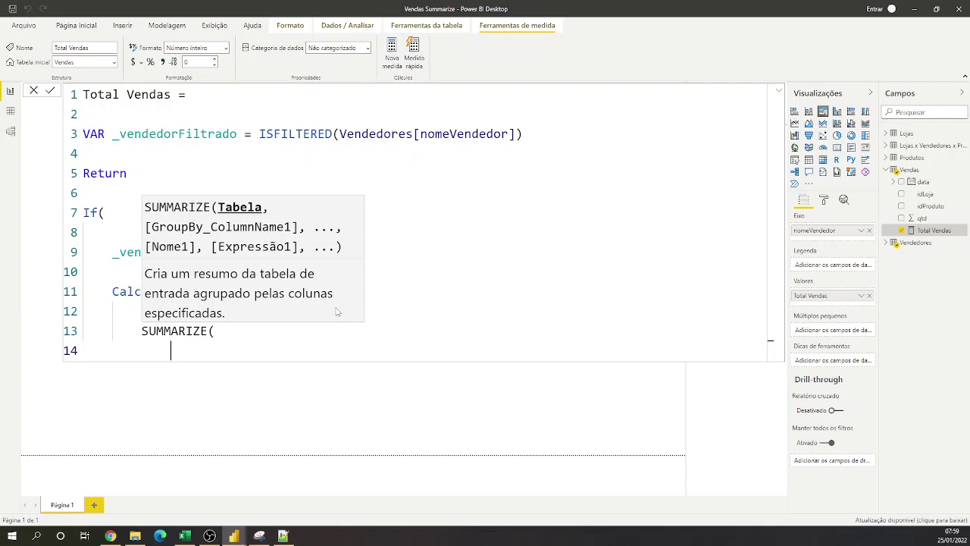
{"action": "type", "text": "vend"}
{"action": "key", "text": "Down"}
{"action": "key", "text": "Down"}
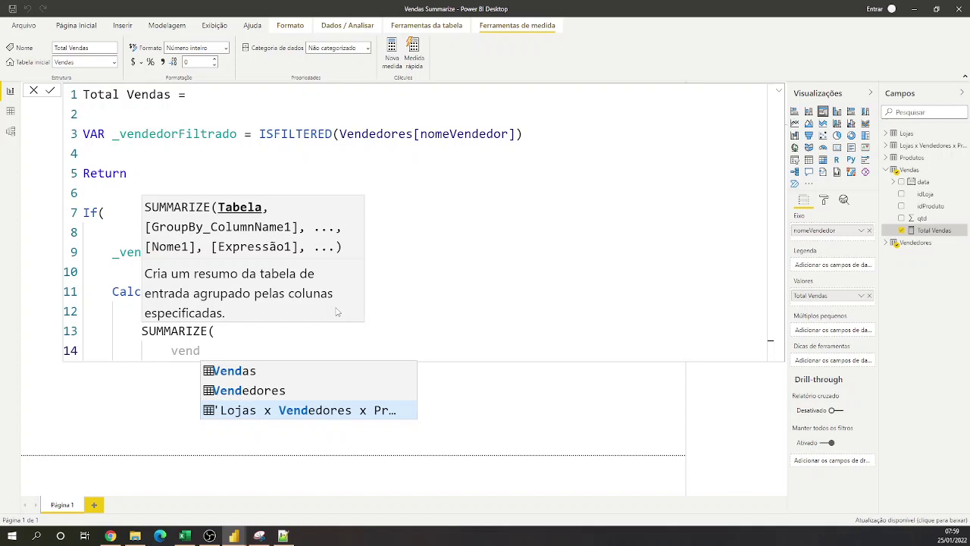
{"action": "key", "text": "Tab"}
{"action": "type", "text": ","}
{"action": "key", "text": "Return"}
{"action": "key", "text": "Escape"}
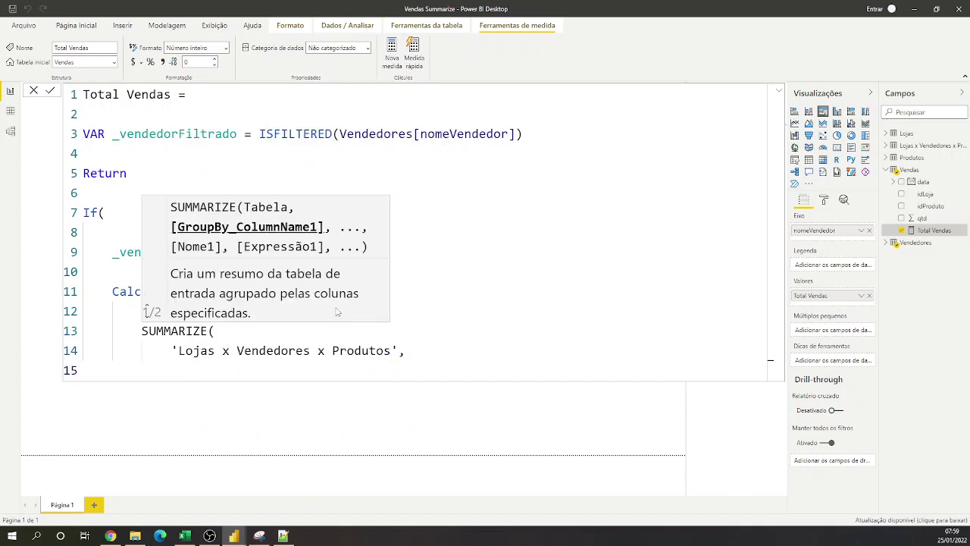
- Group the SUMMARIZE by Produtos[idProduto] and Lojas[idLoja], each on its own line
{"action": "type", "text": "idpr"}
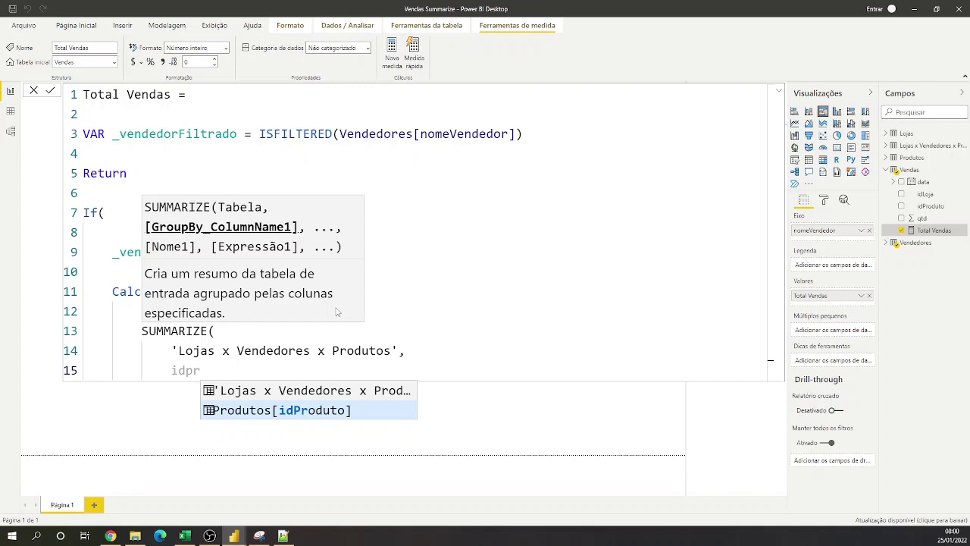
{"action": "key", "text": "Tab"}
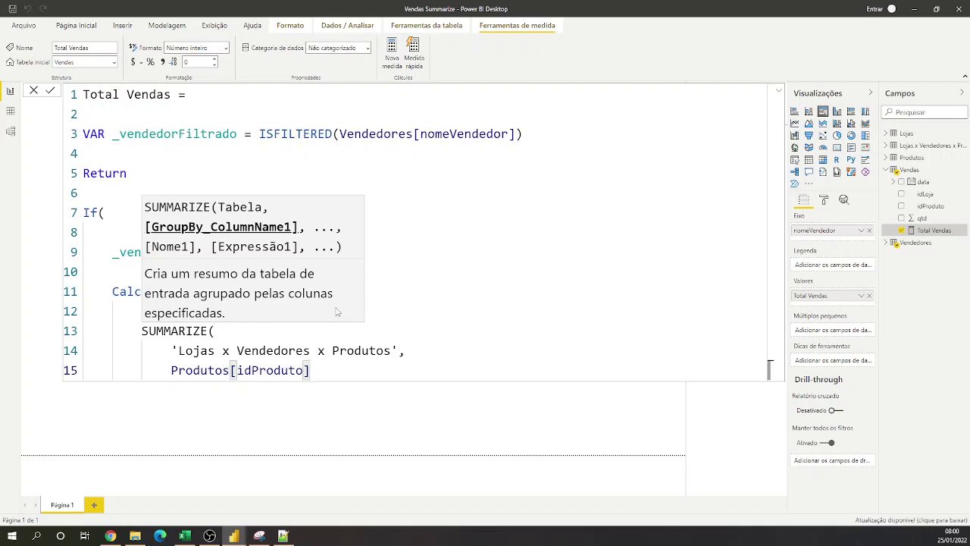
{"action": "type", "text": ","}
{"action": "key", "text": "shift+Return"}
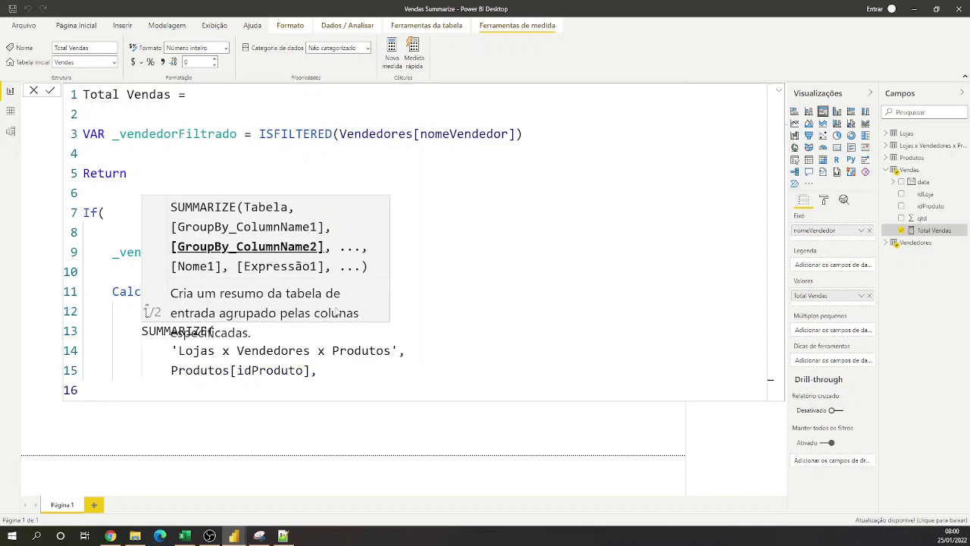
{"action": "type", "text": "Loja"}
{"action": "key", "text": "Tab"}
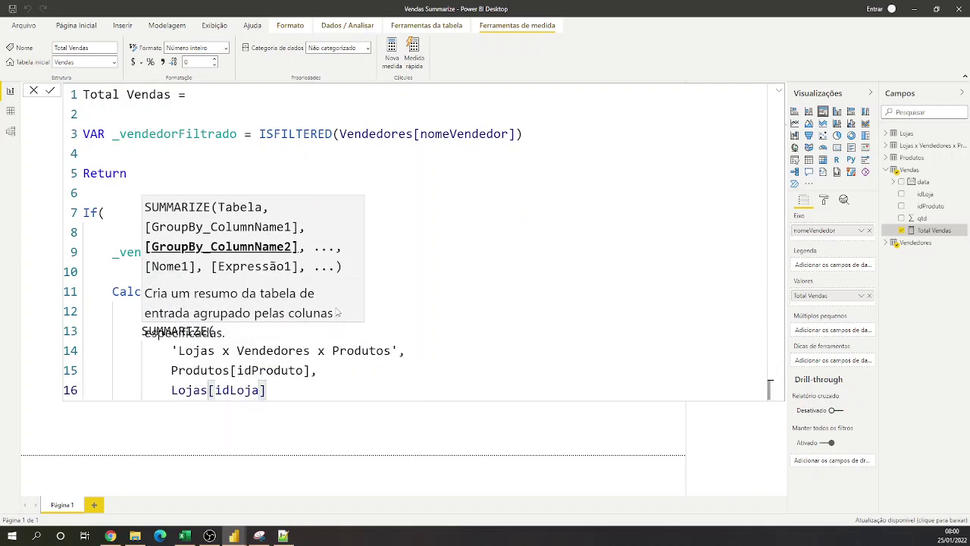
- Close the SUMMARIZE and the Calculate on separate lines, leaving a new line for the If's false result
{"action": "key", "text": "shift+Return"}
{"action": "key", "text": "BackSpace"}
{"action": "type", "text": ")"}
{"action": "key", "text": "shift+Return"}
{"action": "key", "text": "BackSpace"}
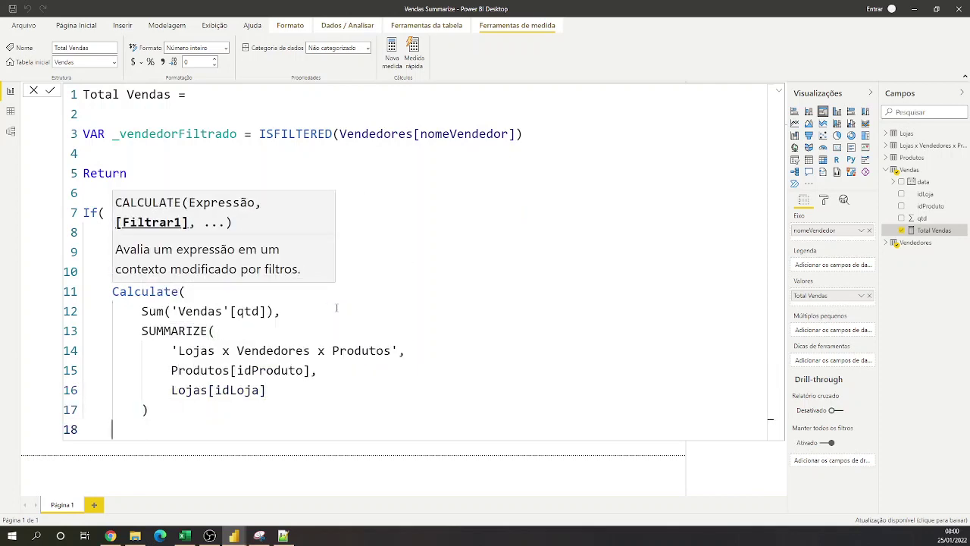
{"action": "type", "text": "),"}
{"action": "key", "text": "shift+Return"}
{"action": "key", "text": "shift+Return"}
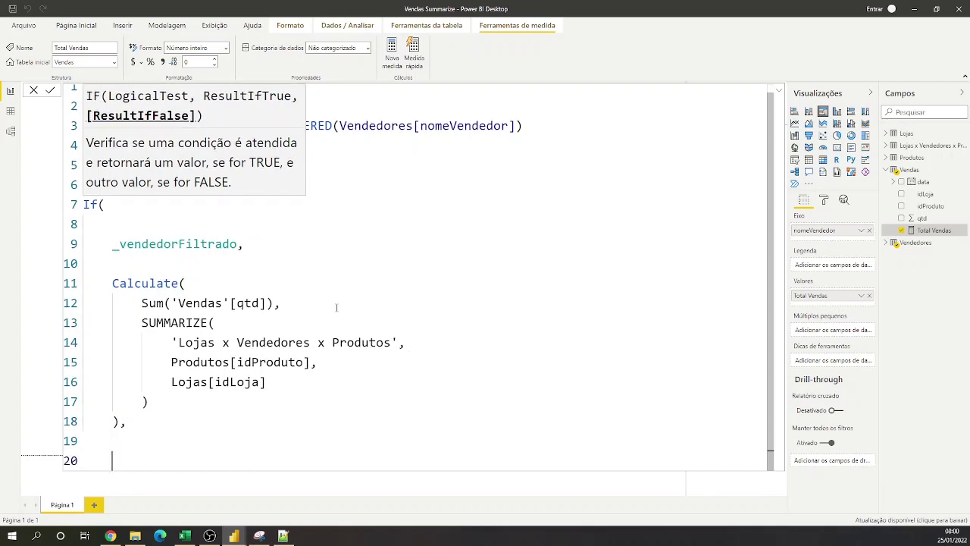
- Copy Sum('Vendas'[qtd]) in as the If's false result, close the If, and apply the measure with its formula collapsed
{"action": "left_click_drag", "start_coordinate": [272, 303], "coordinate": [141, 303]}
{"action": "key", "text": "ctrl+c"}
{"action": "left_click", "coordinate": [141, 441]}
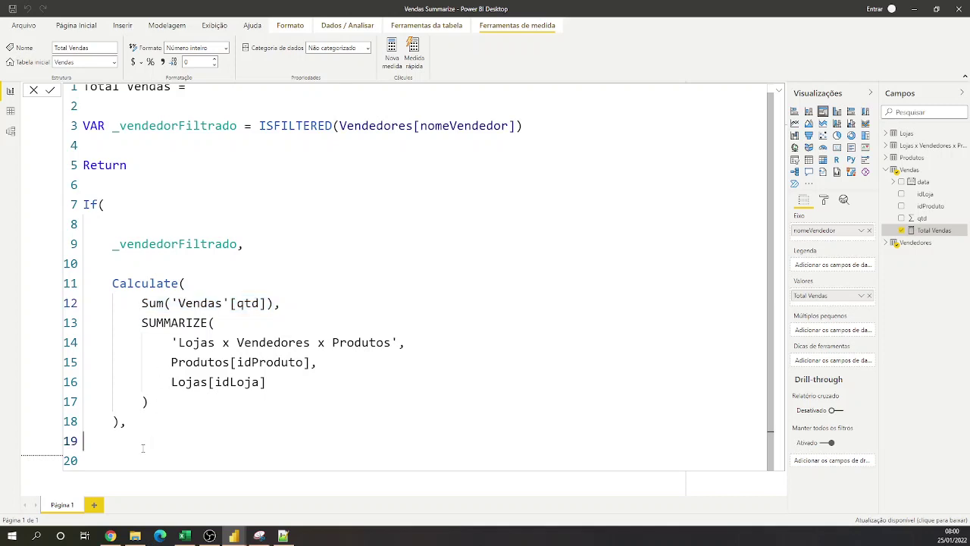
{"action": "key", "text": "Tab"}
{"action": "key", "text": "Return"}
{"action": "key", "text": "ctrl+v"}
{"action": "key", "text": "Return"}
{"action": "type", "text": ")"}
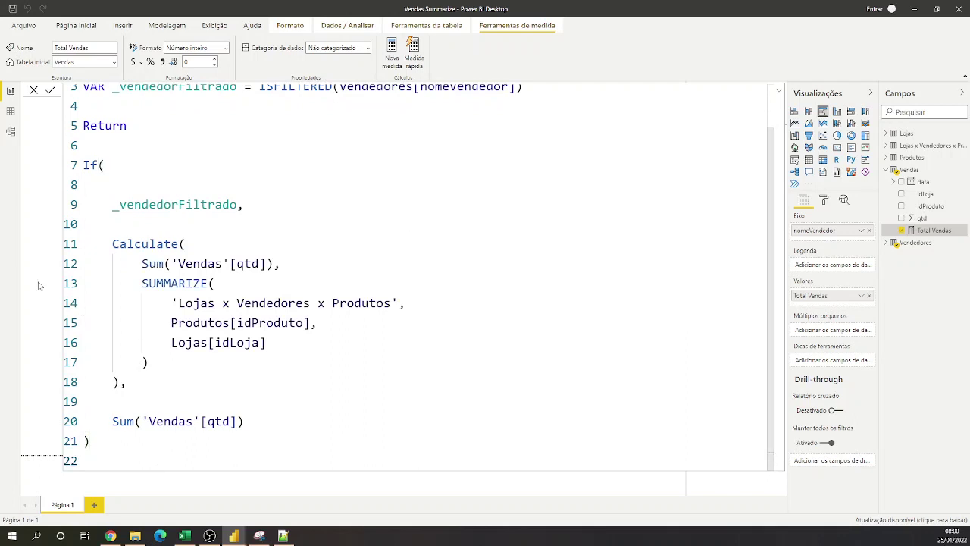
{"action": "left_click", "coordinate": [779, 91]}
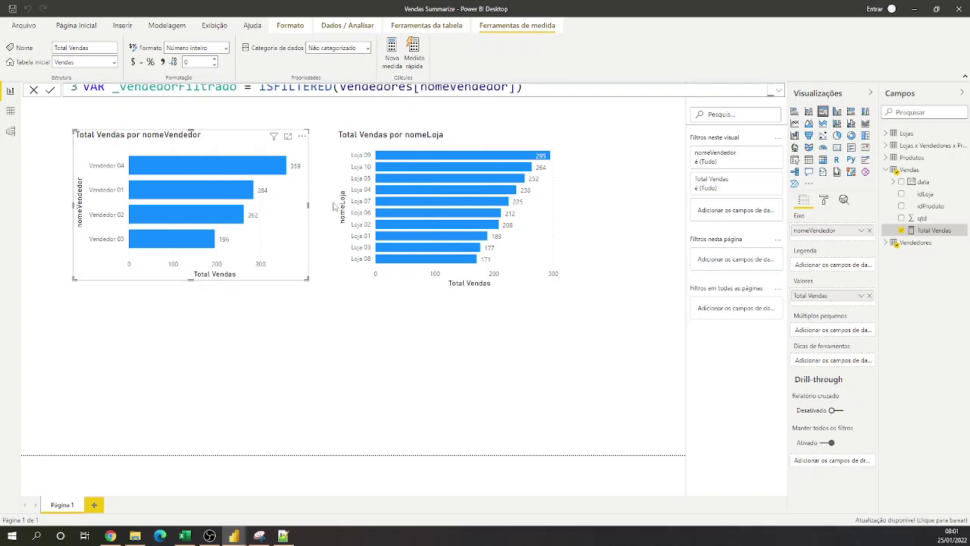
- Make the Total Vendas por nomeLoja chart taller by extending its lower edge
{"action": "left_click", "coordinate": [455, 287]}
{"action": "left_click_drag", "start_coordinate": [453, 298], "coordinate": [456, 378]}
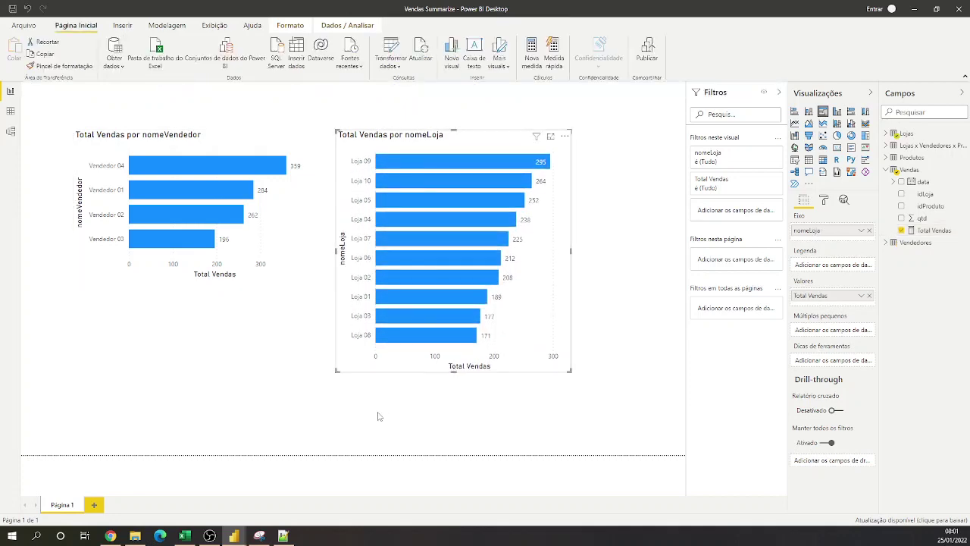
- Switch to the Base Vendas PBI workbook in Excel and turn on filtering for the header row of Lojas x Vendedores x Produtos
{"action": "left_click", "coordinate": [186, 536]}
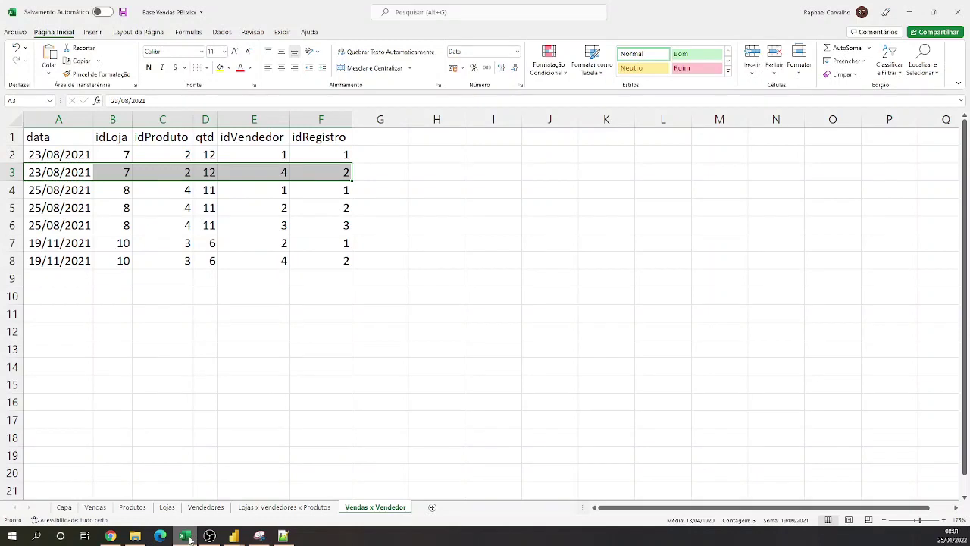
{"action": "left_click", "coordinate": [284, 507]}
{"action": "left_click", "coordinate": [145, 141]}
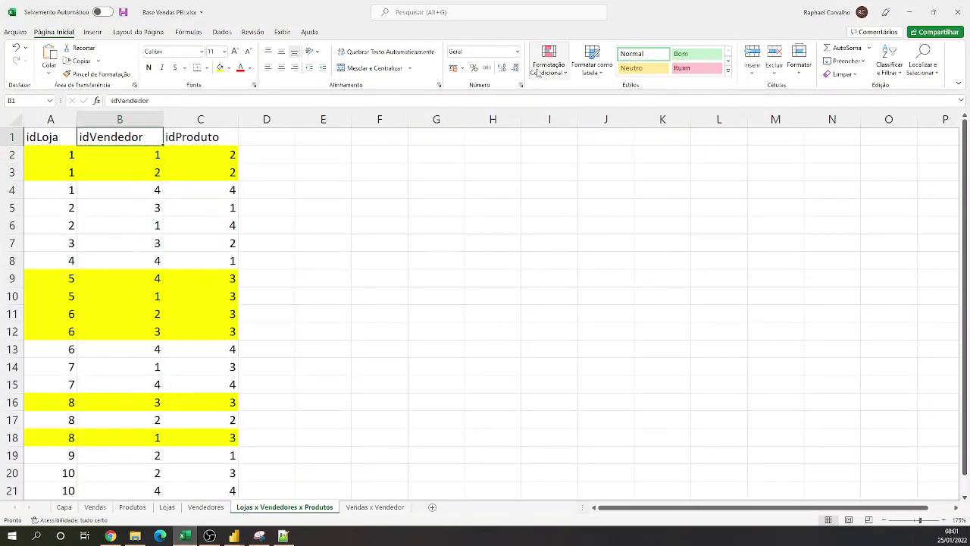
{"action": "left_click", "coordinate": [221, 32]}
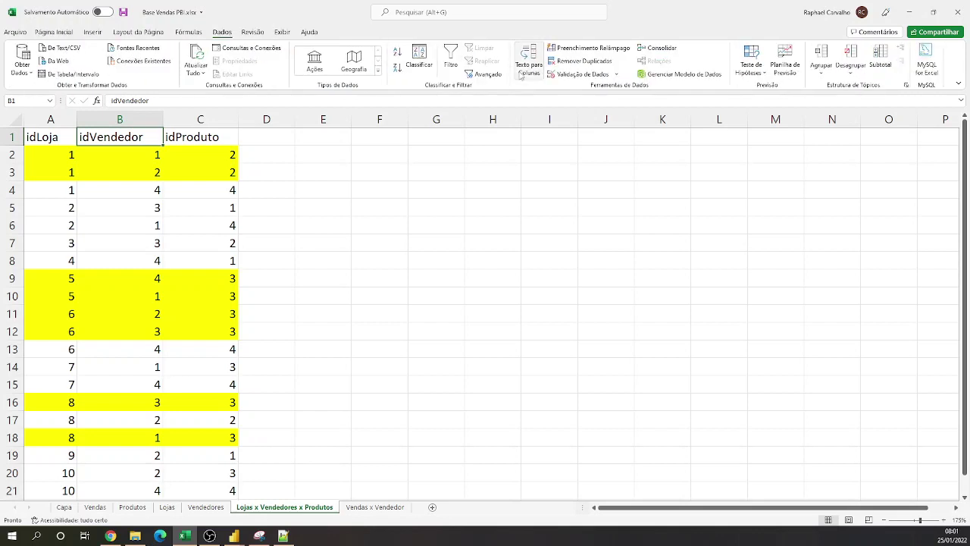
{"action": "left_click", "coordinate": [455, 57]}
- Filter the idVendedor column to show only the rows of seller 2
{"action": "left_click", "coordinate": [158, 139]}
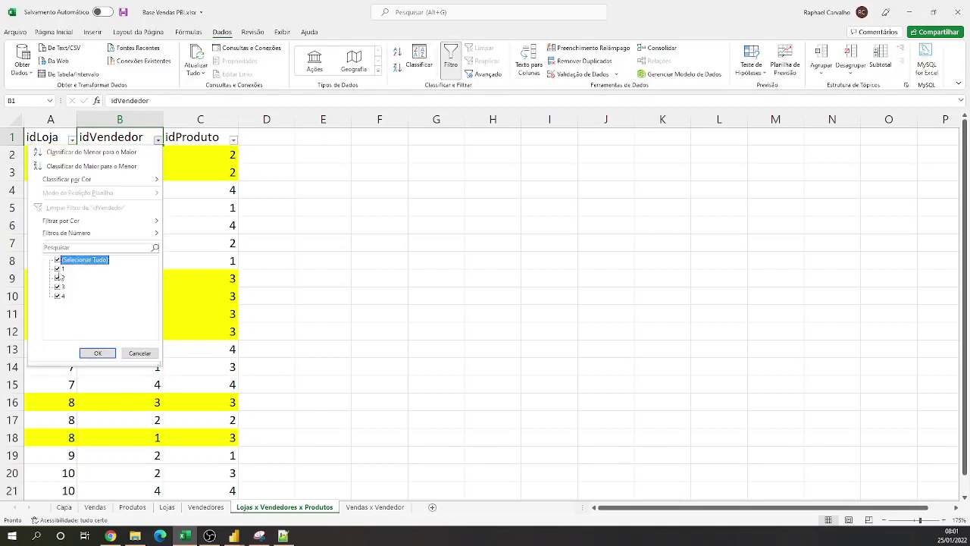
{"action": "left_click", "coordinate": [58, 260]}
{"action": "left_click", "coordinate": [58, 278]}
{"action": "left_click", "coordinate": [97, 354]}
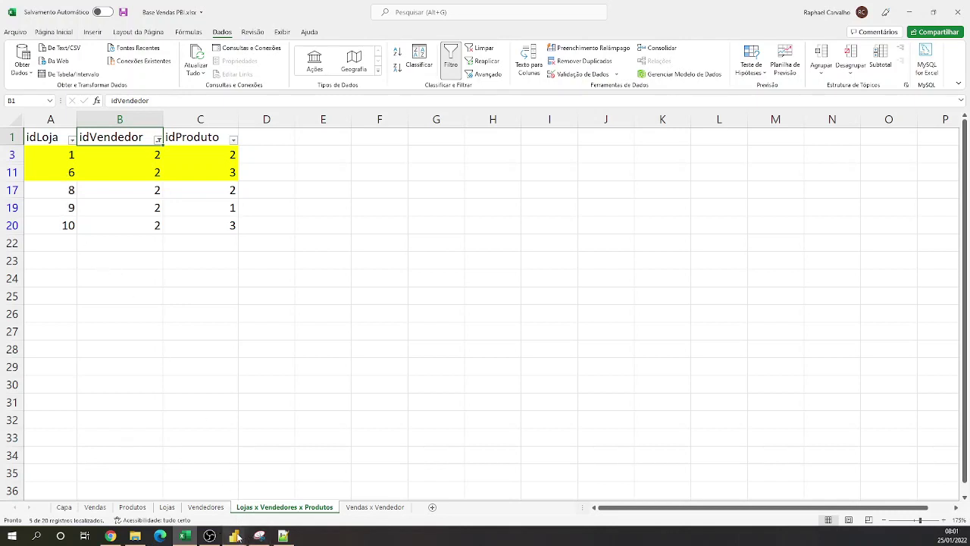
- Switch to the Vendas Summarize report in Power BI and cross-highlight the store chart by Vendedor 02, 01, 04 and 03 in turn
{"action": "mouse_move", "coordinate": [235, 536]}
{"action": "left_click", "coordinate": [274, 503]}
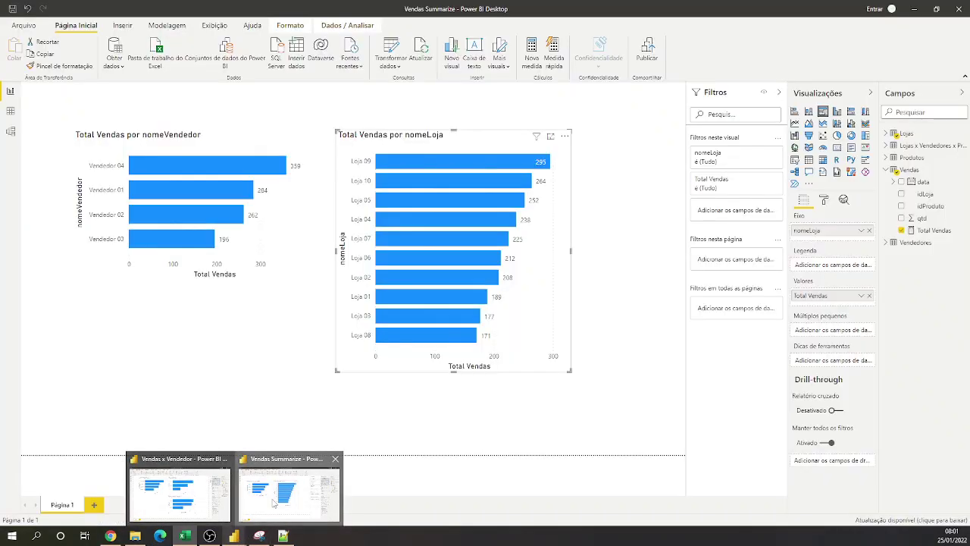
{"action": "left_click", "coordinate": [202, 215]}
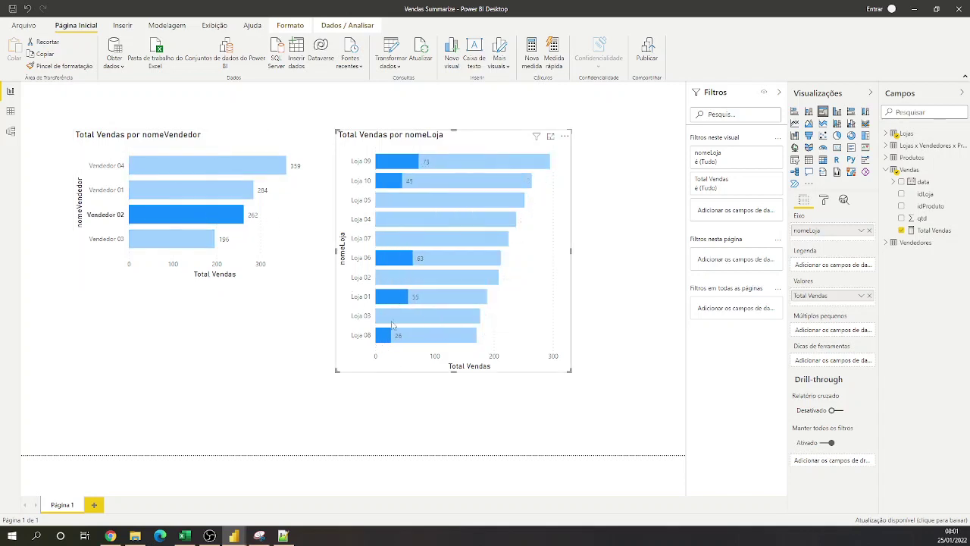
{"action": "mouse_move", "coordinate": [425, 264]}
{"action": "left_click", "coordinate": [222, 191]}
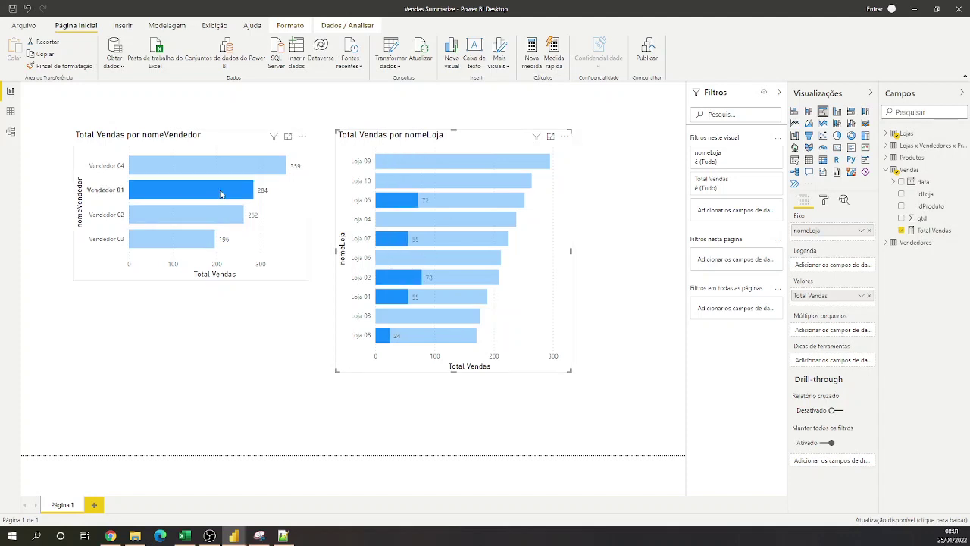
{"action": "left_click", "coordinate": [226, 169]}
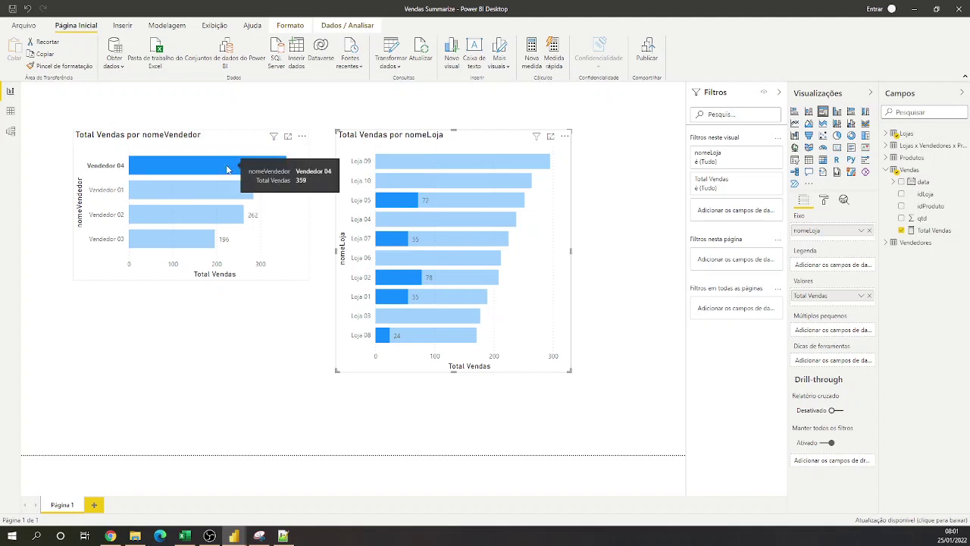
{"action": "left_click", "coordinate": [188, 247]}
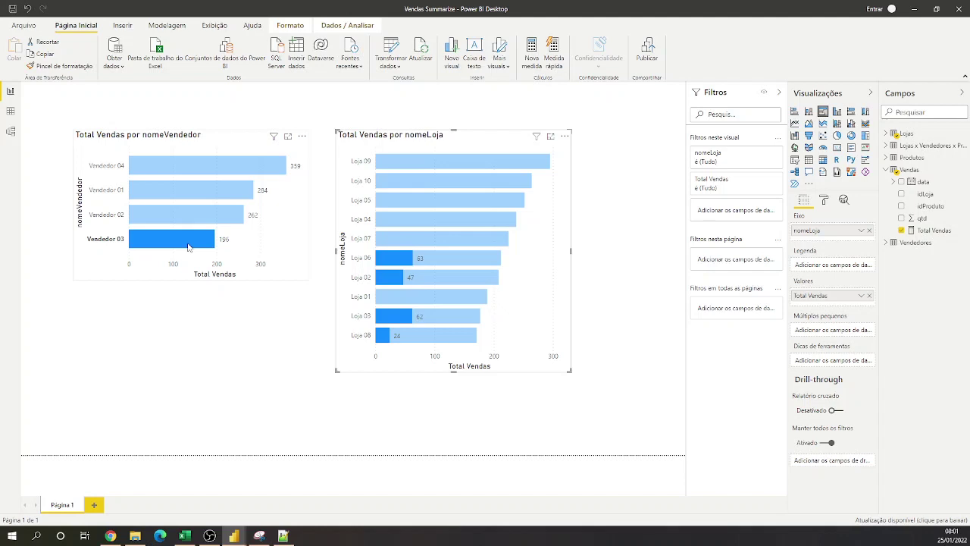
- Open the model diagram to examine the relationships between Vendas, Lojas, Produtos, Vendedores and the bridging table
{"action": "left_click", "coordinate": [10, 131]}
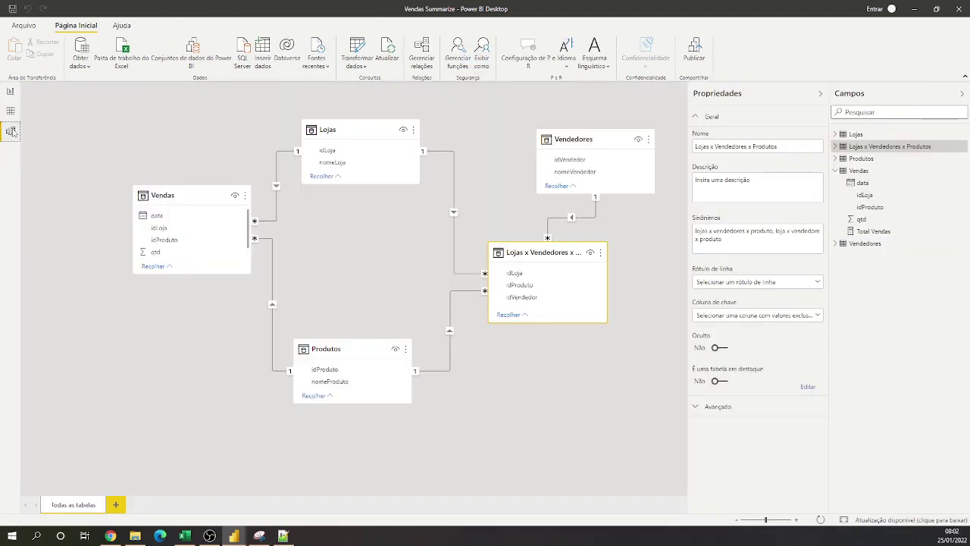